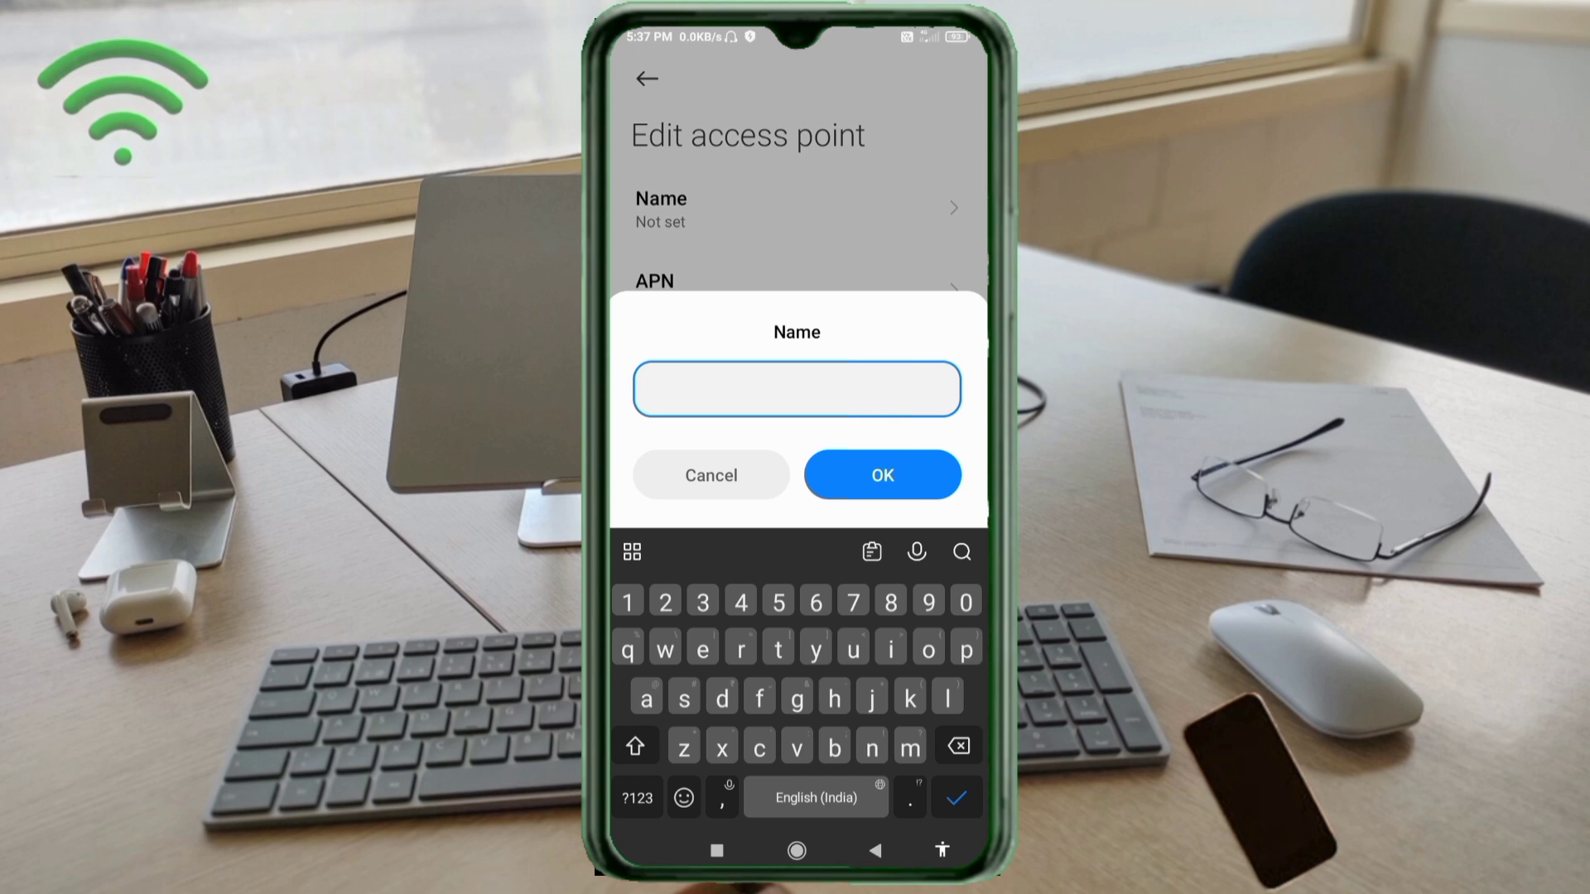
- Enter 'DITO Network' in the access point's Name field and confirm it
{"action": "left_click", "coordinate": [635, 746]}
{"action": "type", "text": "D"}
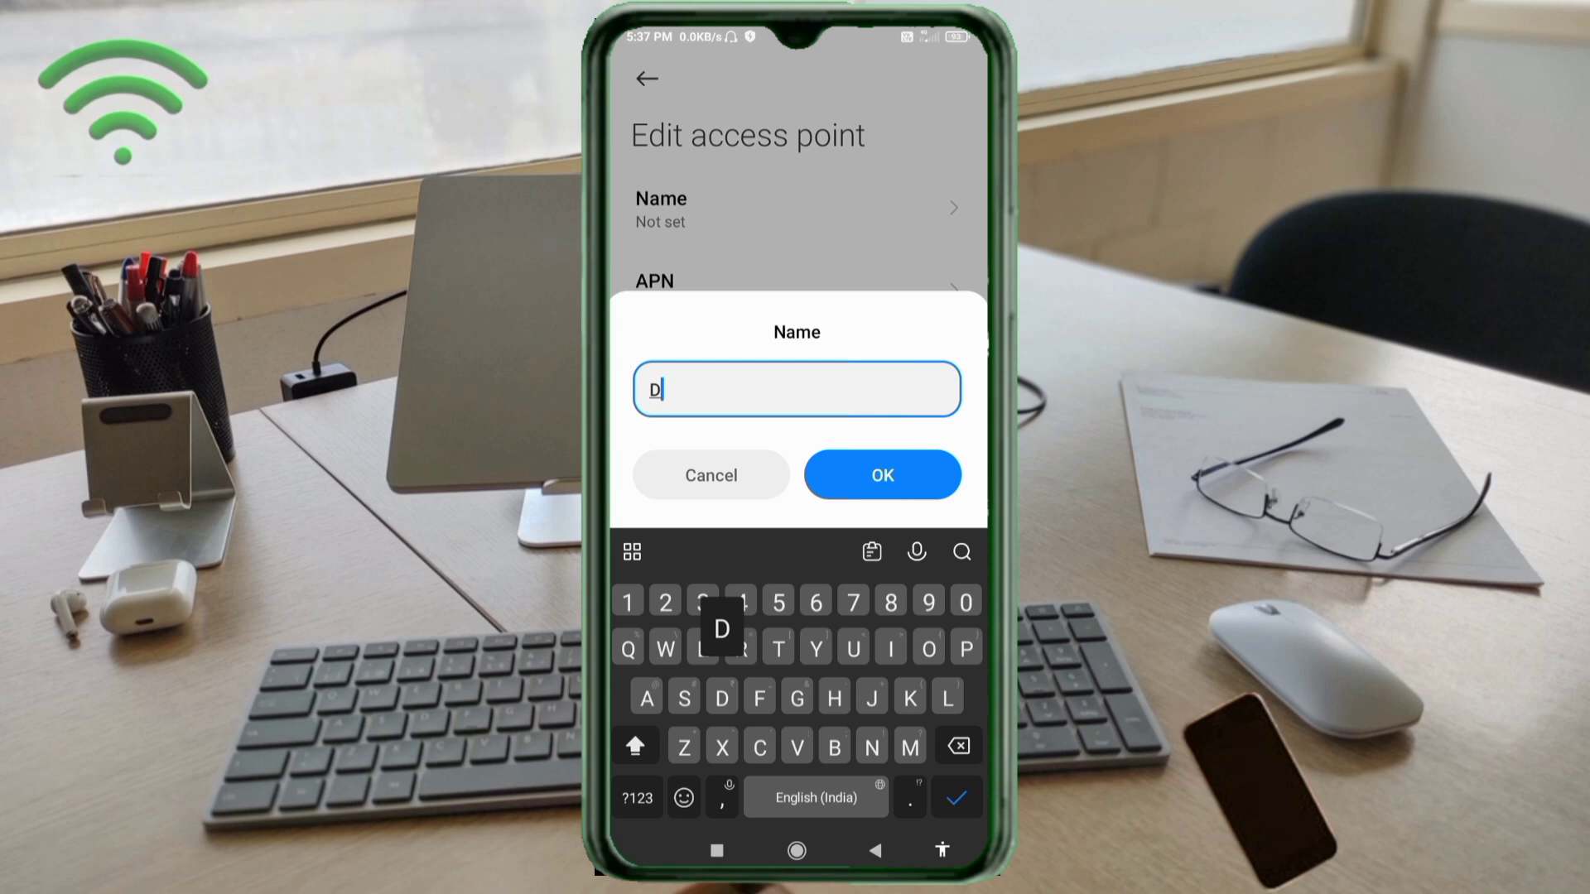
{"action": "type", "text": "ITO "}
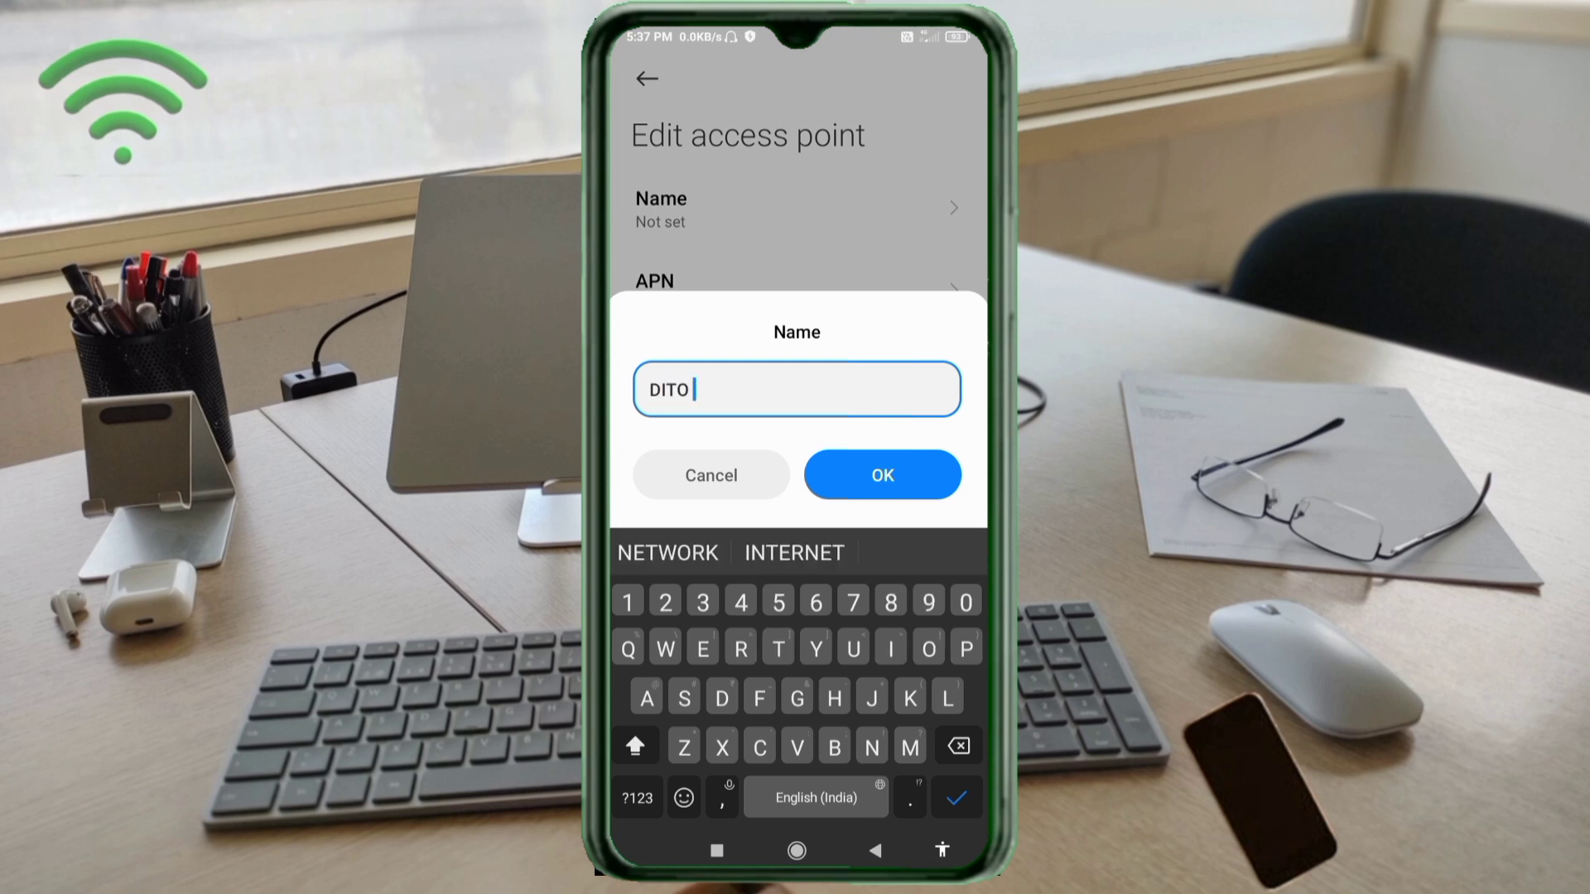
{"action": "type", "text": "Net"}
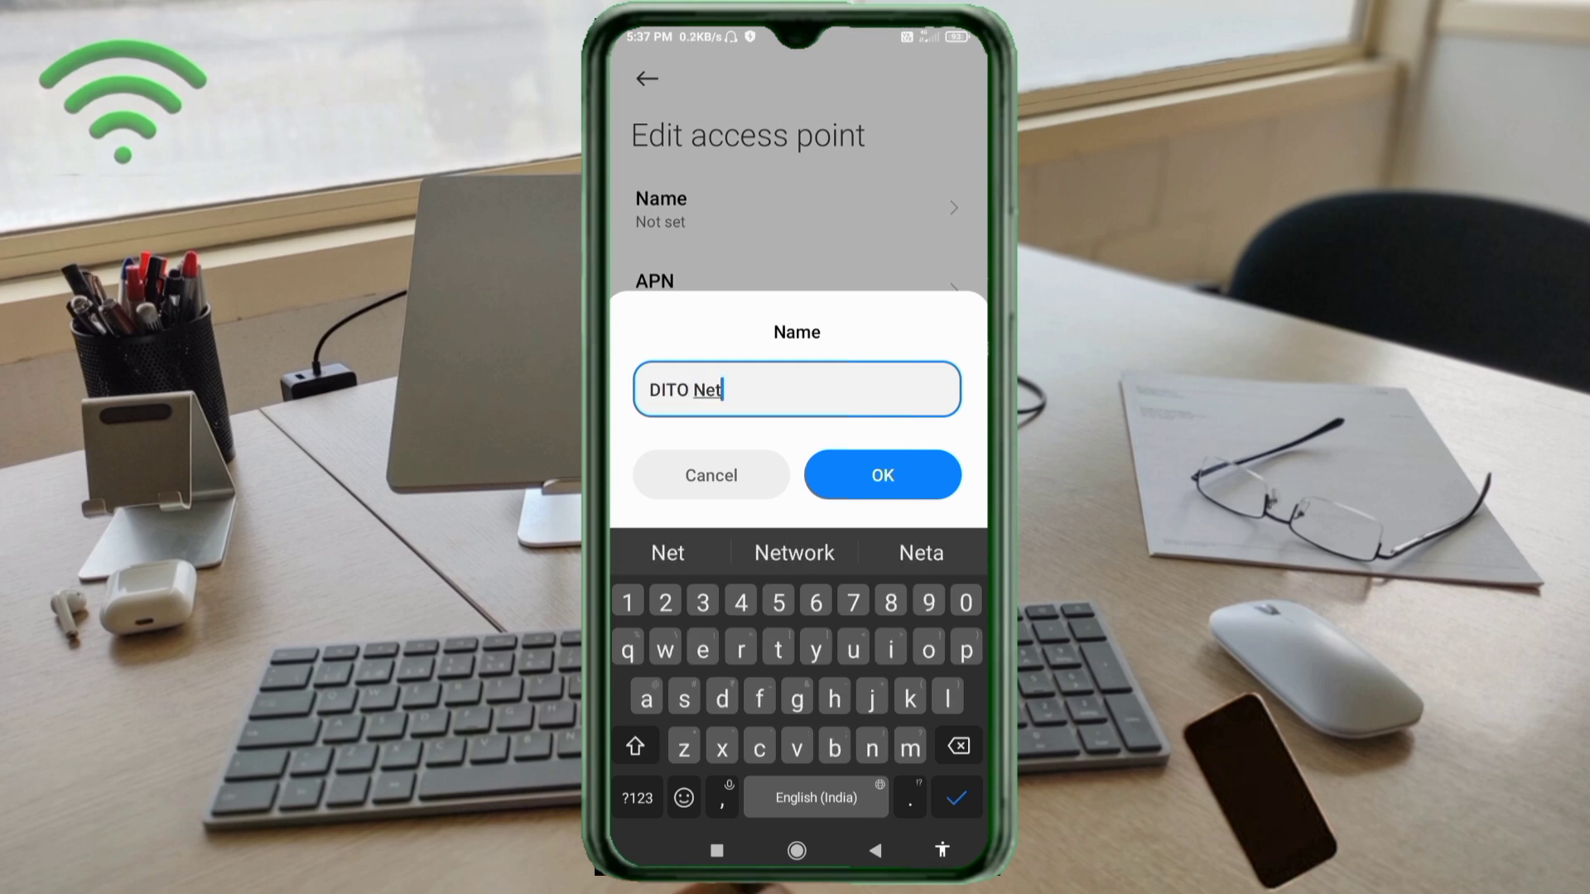
{"action": "type", "text": "work"}
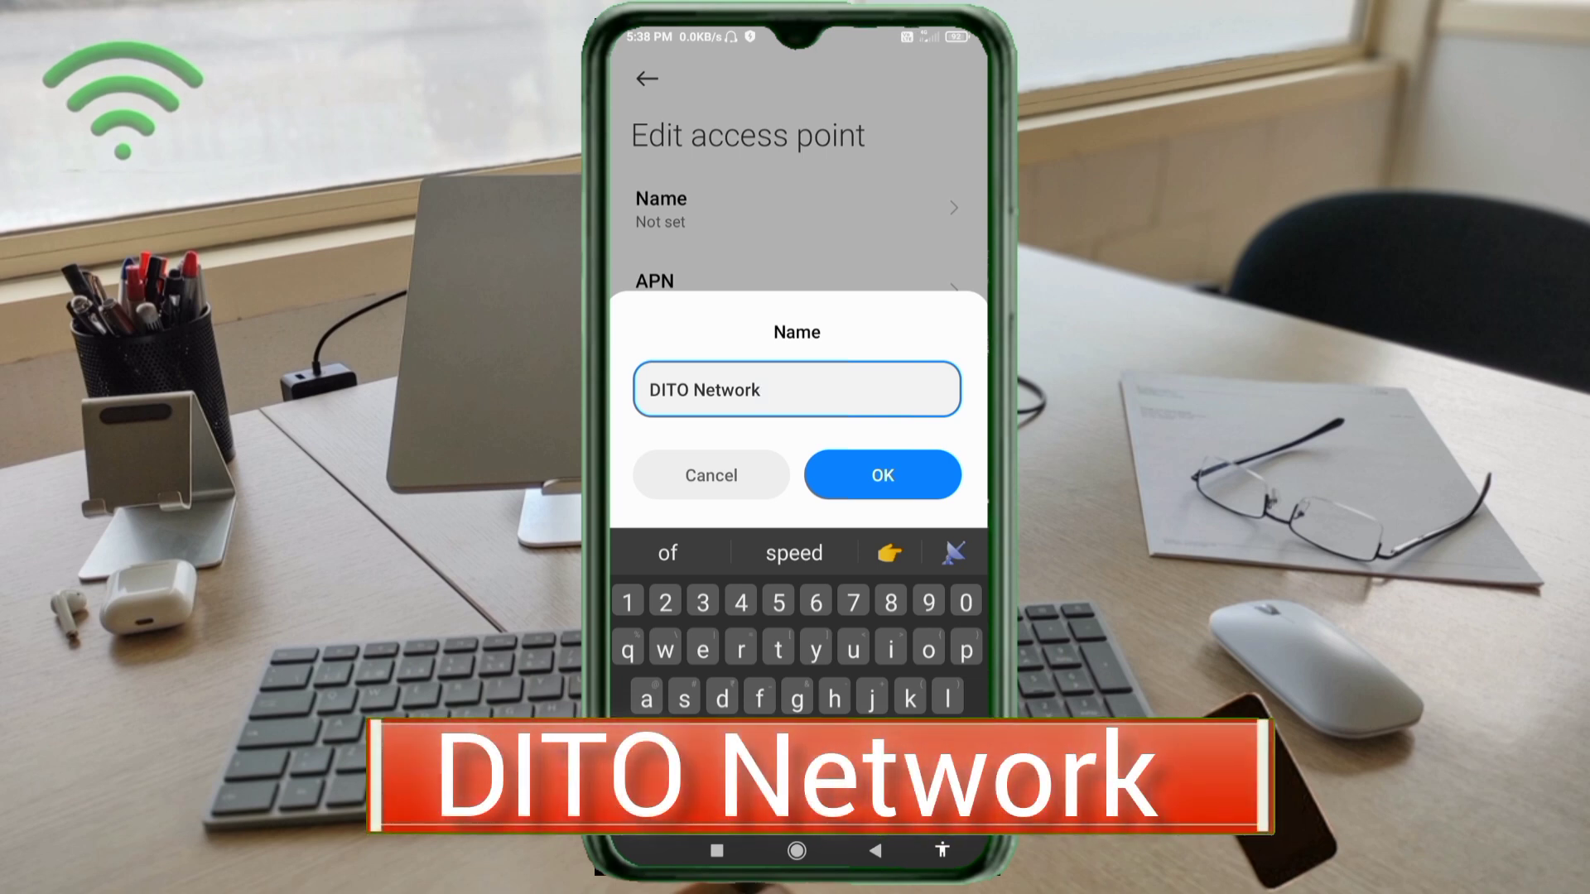
{"action": "left_click", "coordinate": [883, 476]}
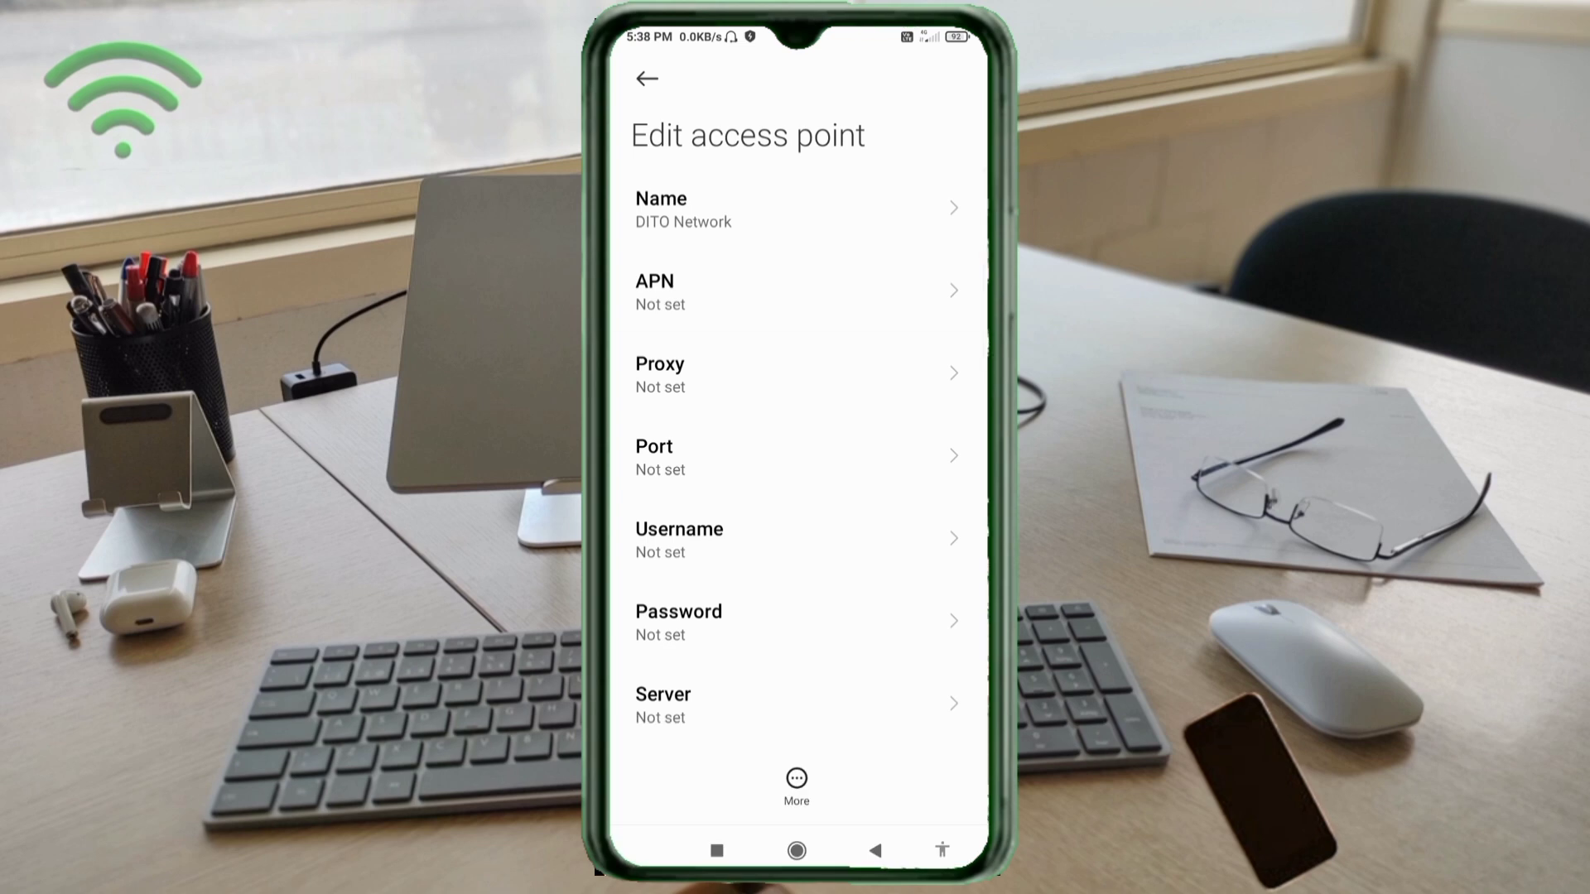
- Enter 'ph.dito.net' as the access point's APN value
{"action": "left_click", "coordinate": [745, 291]}
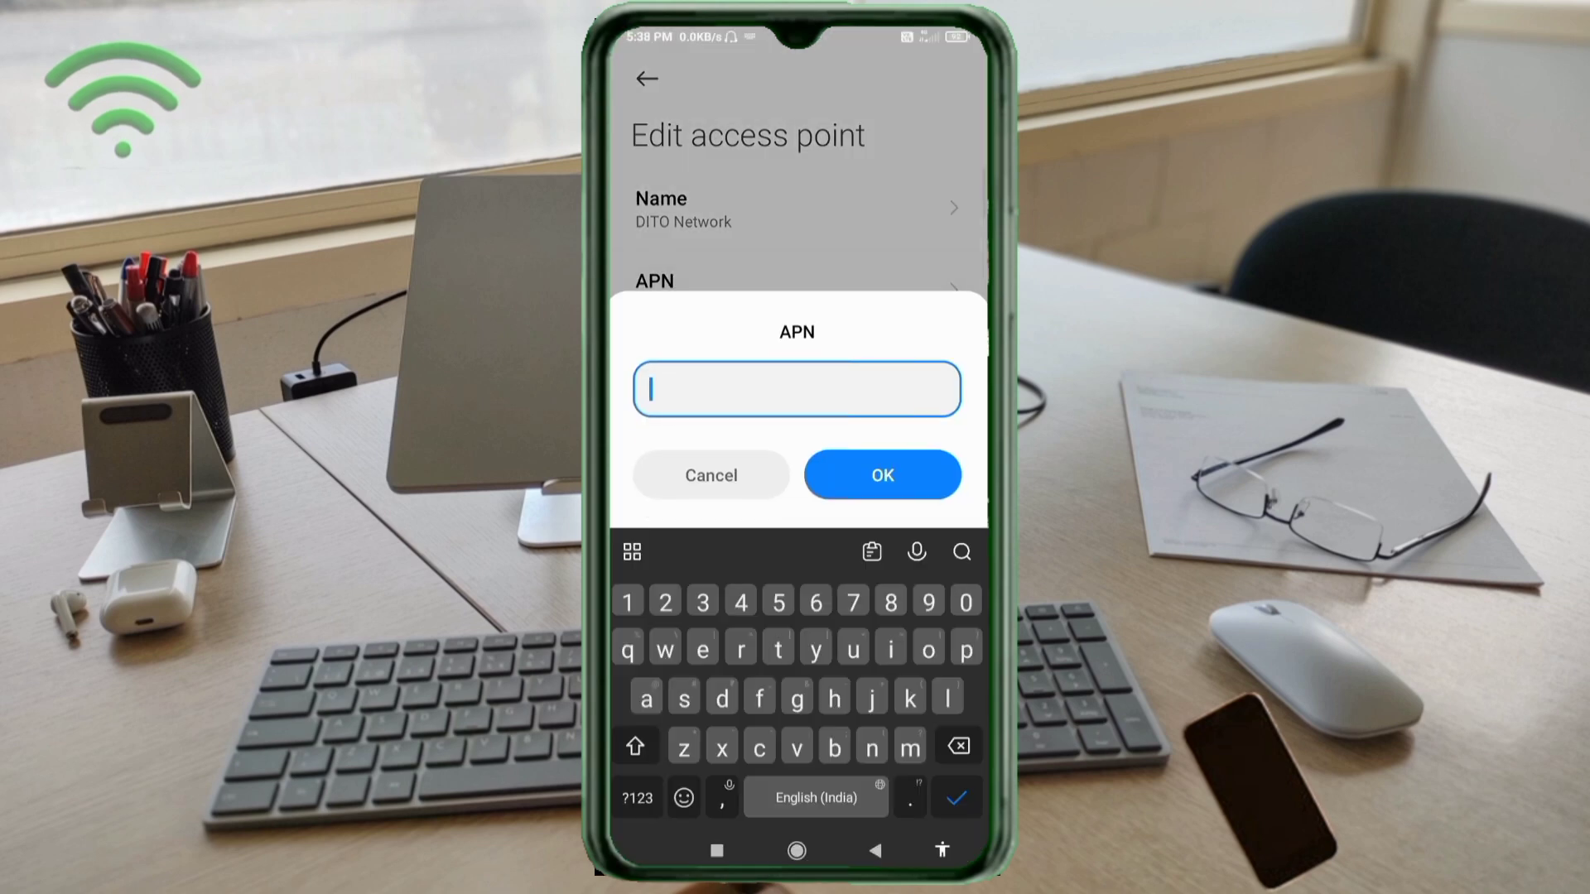
{"action": "type", "text": "ph."}
{"action": "type", "text": "dito"}
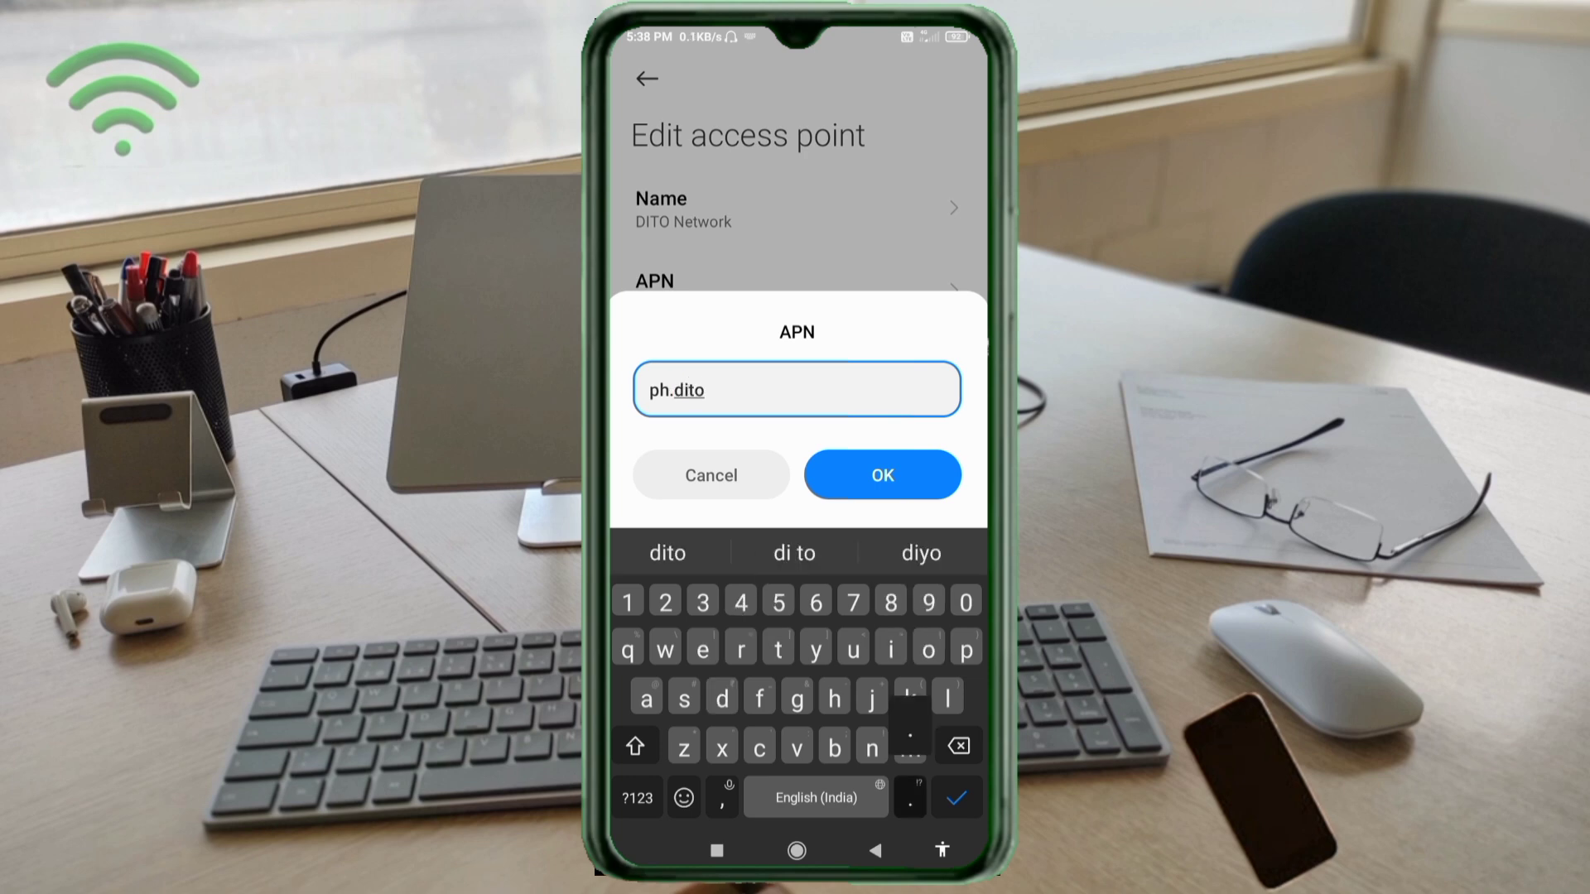
{"action": "type", "text": ".net"}
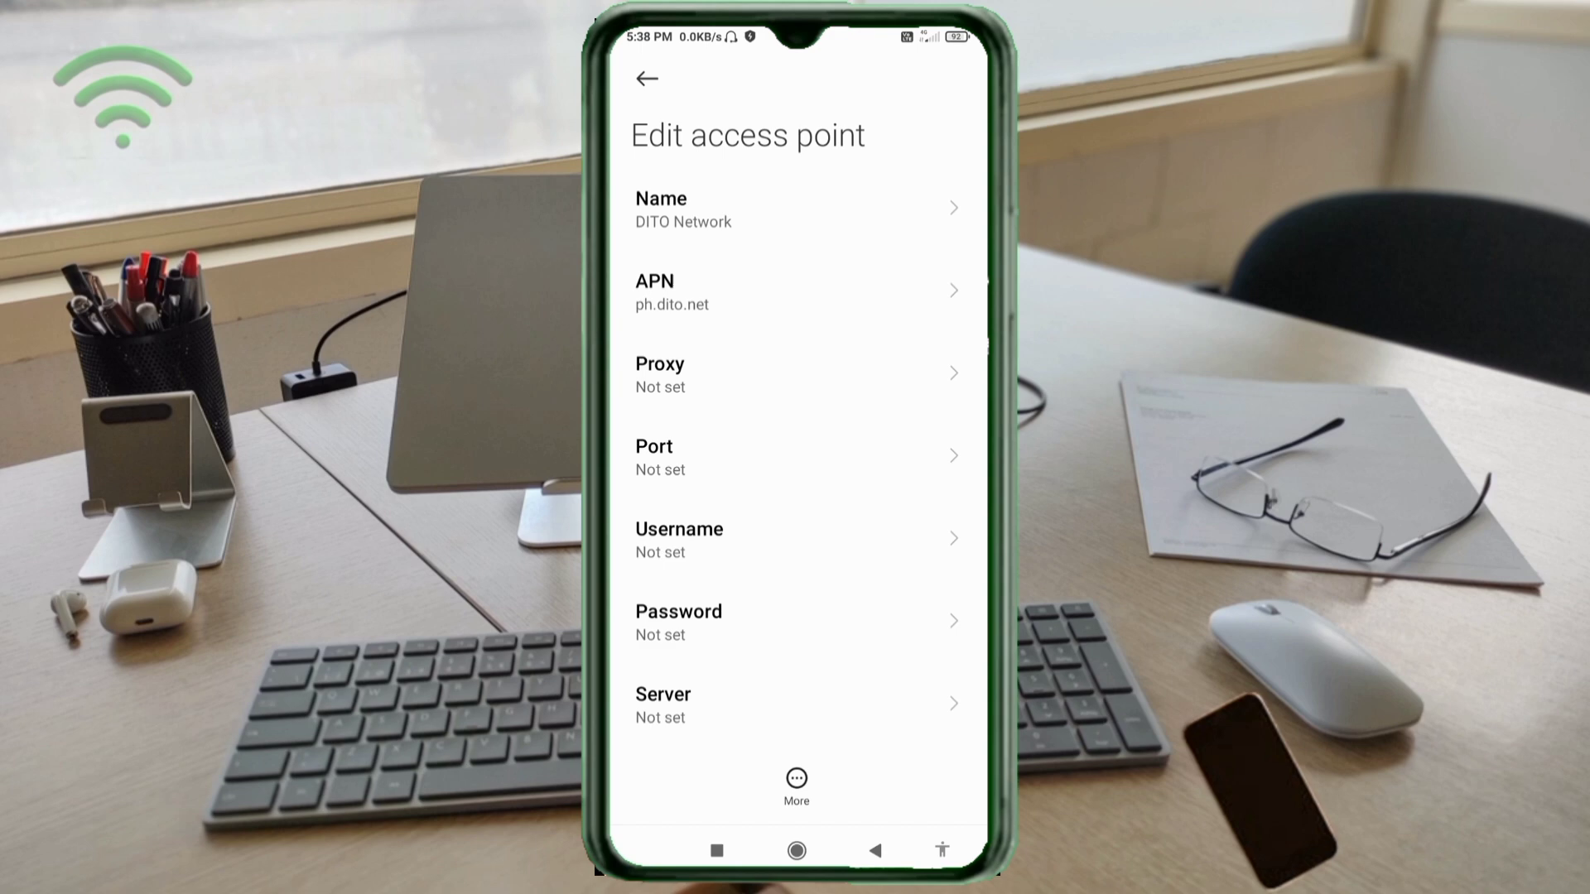
- Scroll down the Edit access point list toward the APN type row
{"action": "scroll", "coordinate": [797, 455], "scroll_direction": "down", "scroll_amount": 5}
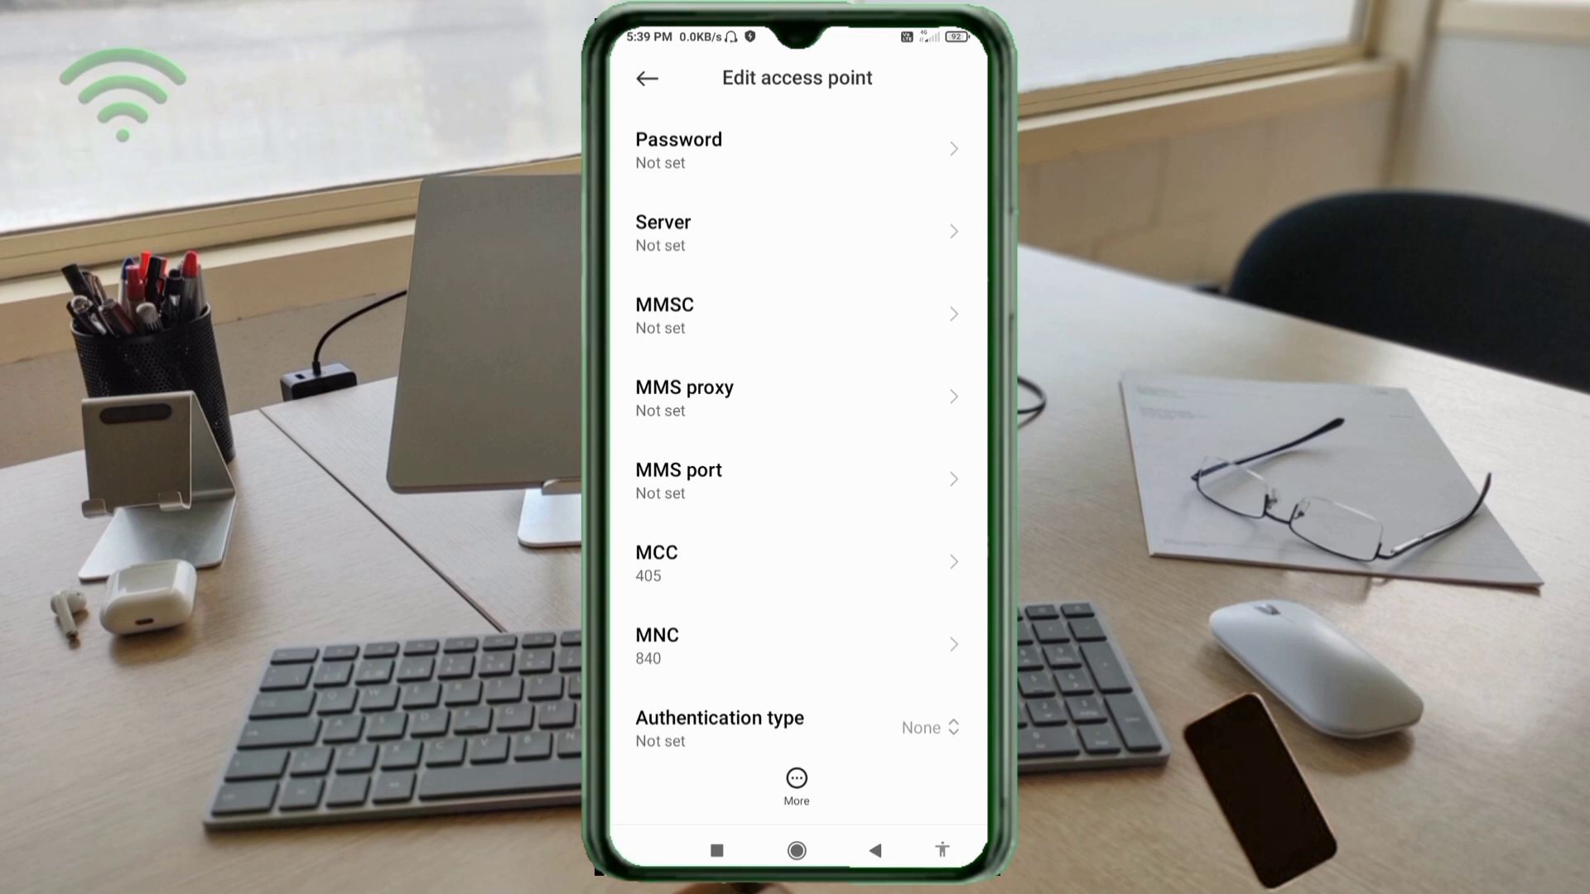
{"action": "scroll", "coordinate": [798, 438], "scroll_direction": "down", "scroll_amount": 1}
{"action": "scroll", "coordinate": [798, 439], "scroll_direction": "down", "scroll_amount": 2}
{"action": "scroll", "coordinate": [798, 439], "scroll_direction": "down", "scroll_amount": 1}
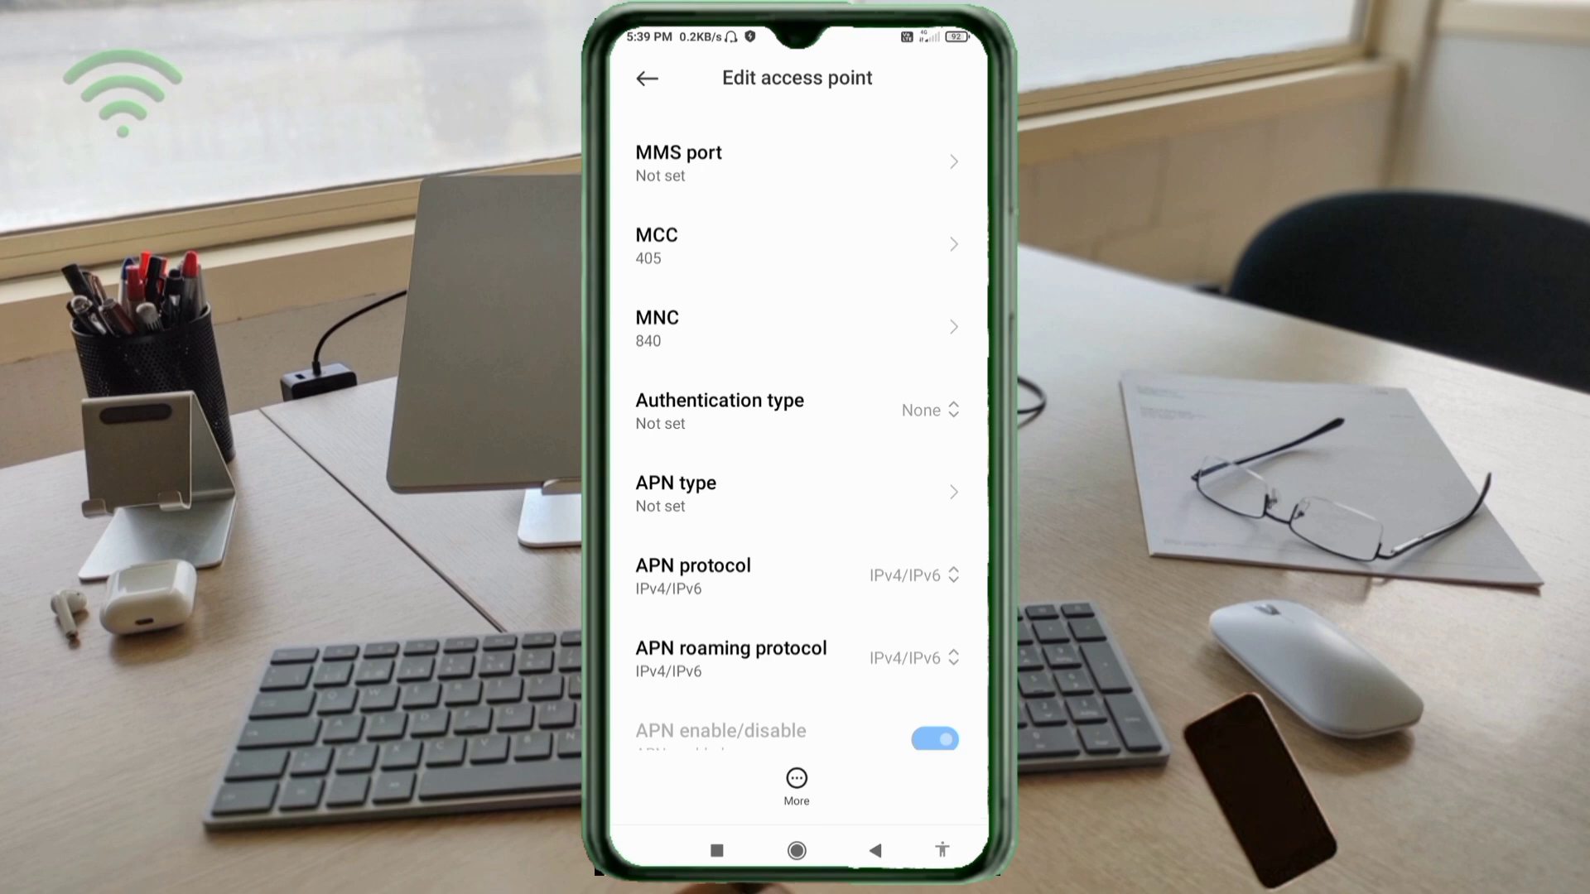
- Enter 'default,supl' as the APN type, removing the stray space, and confirm
{"action": "left_click", "coordinate": [798, 492]}
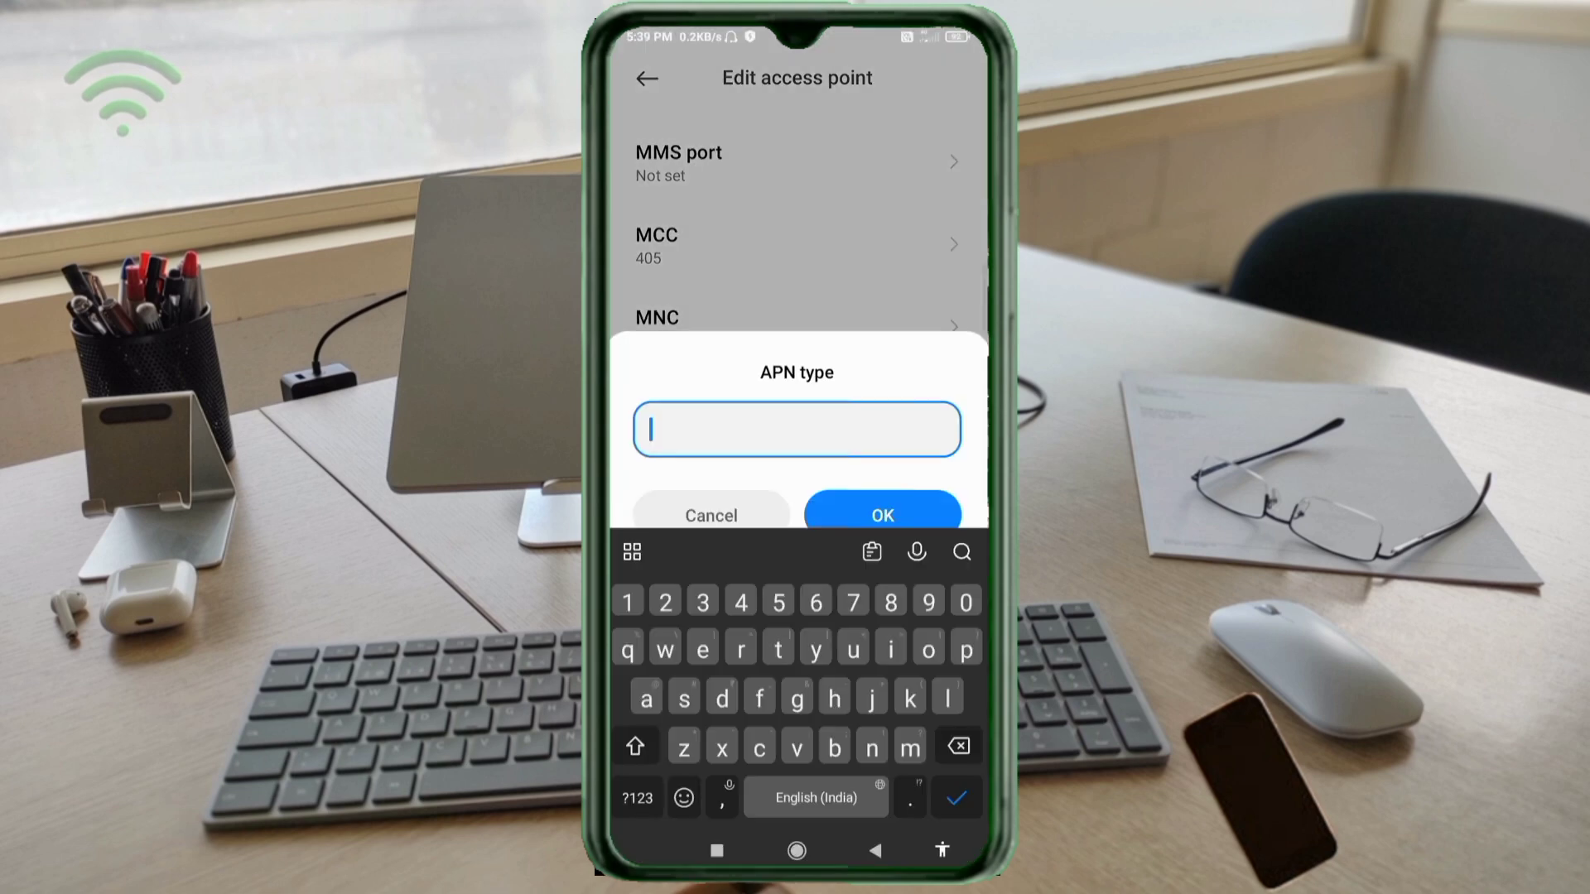
{"action": "type", "text": "def"}
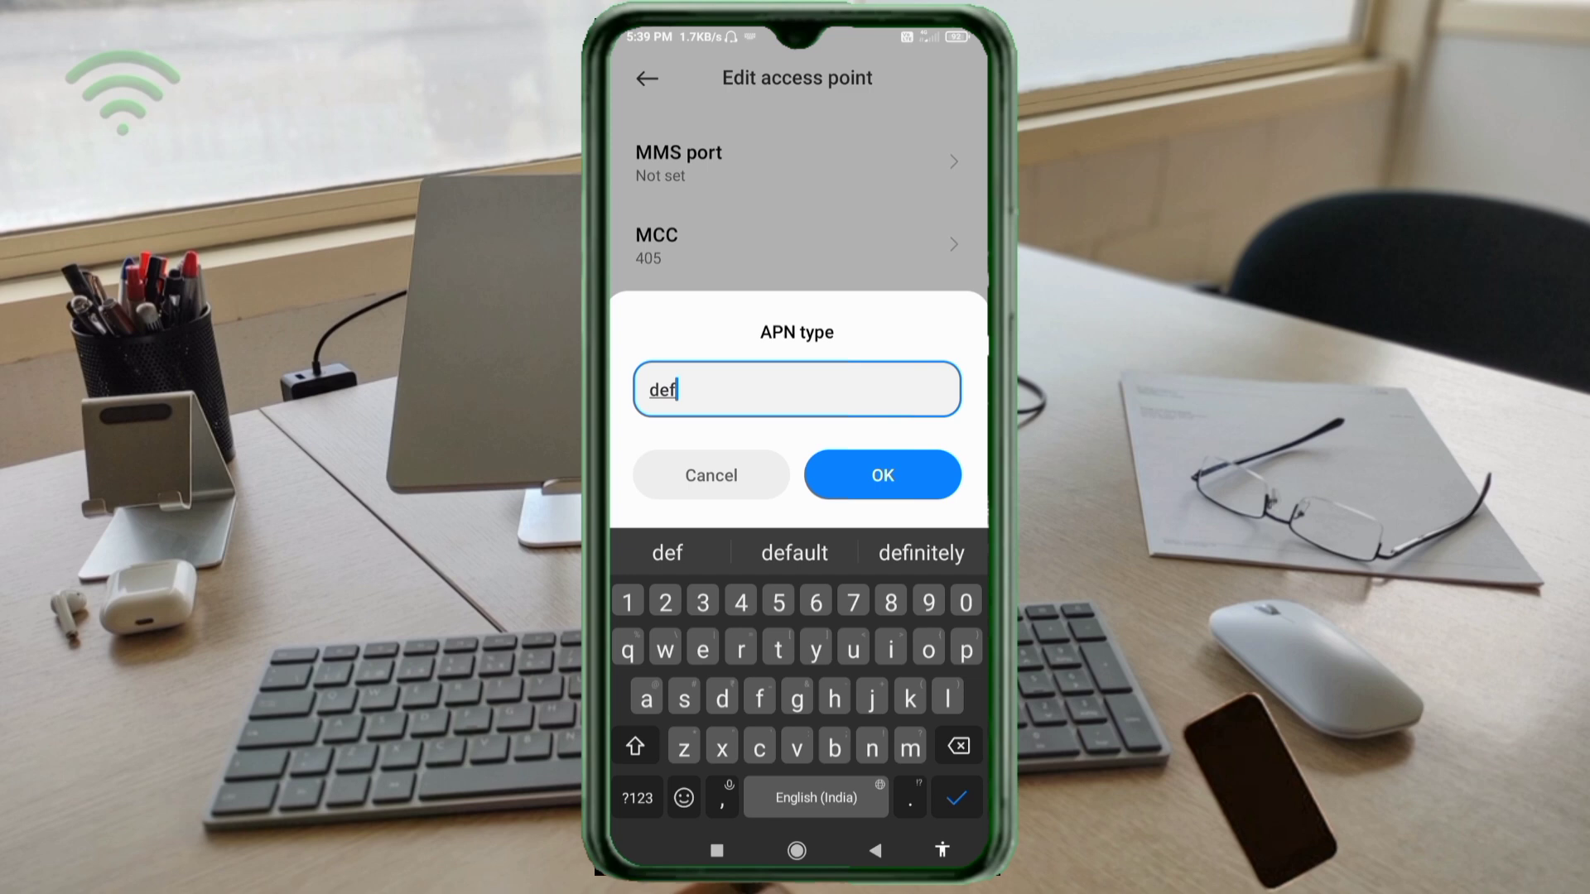
{"action": "type", "text": "ault"}
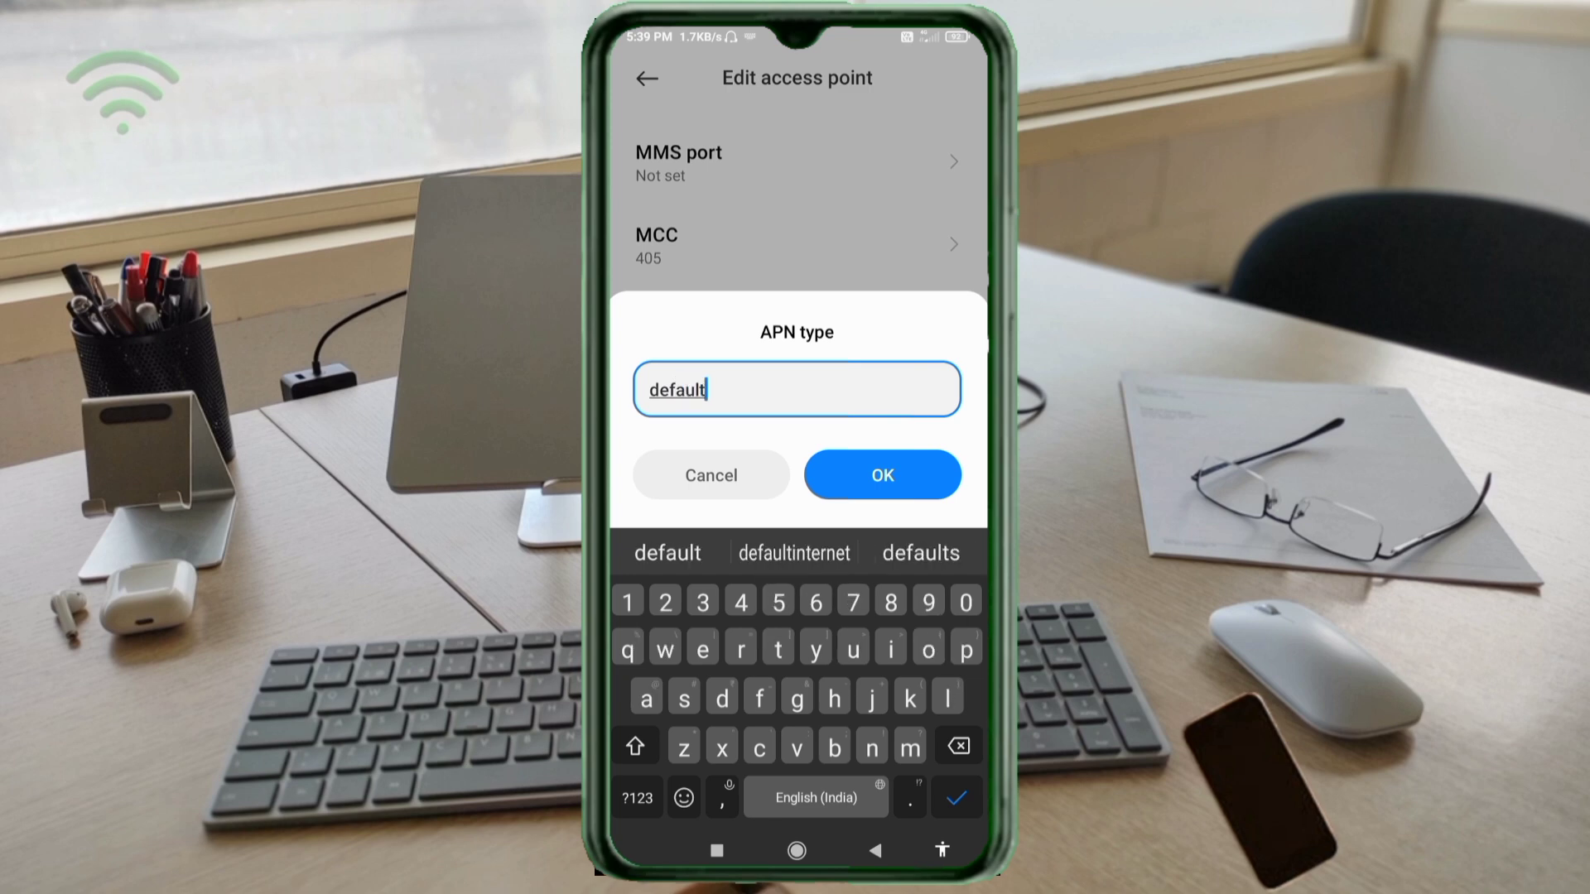
{"action": "type", "text": ","}
{"action": "key", "text": "BackSpace"}
{"action": "type", "text": "s"}
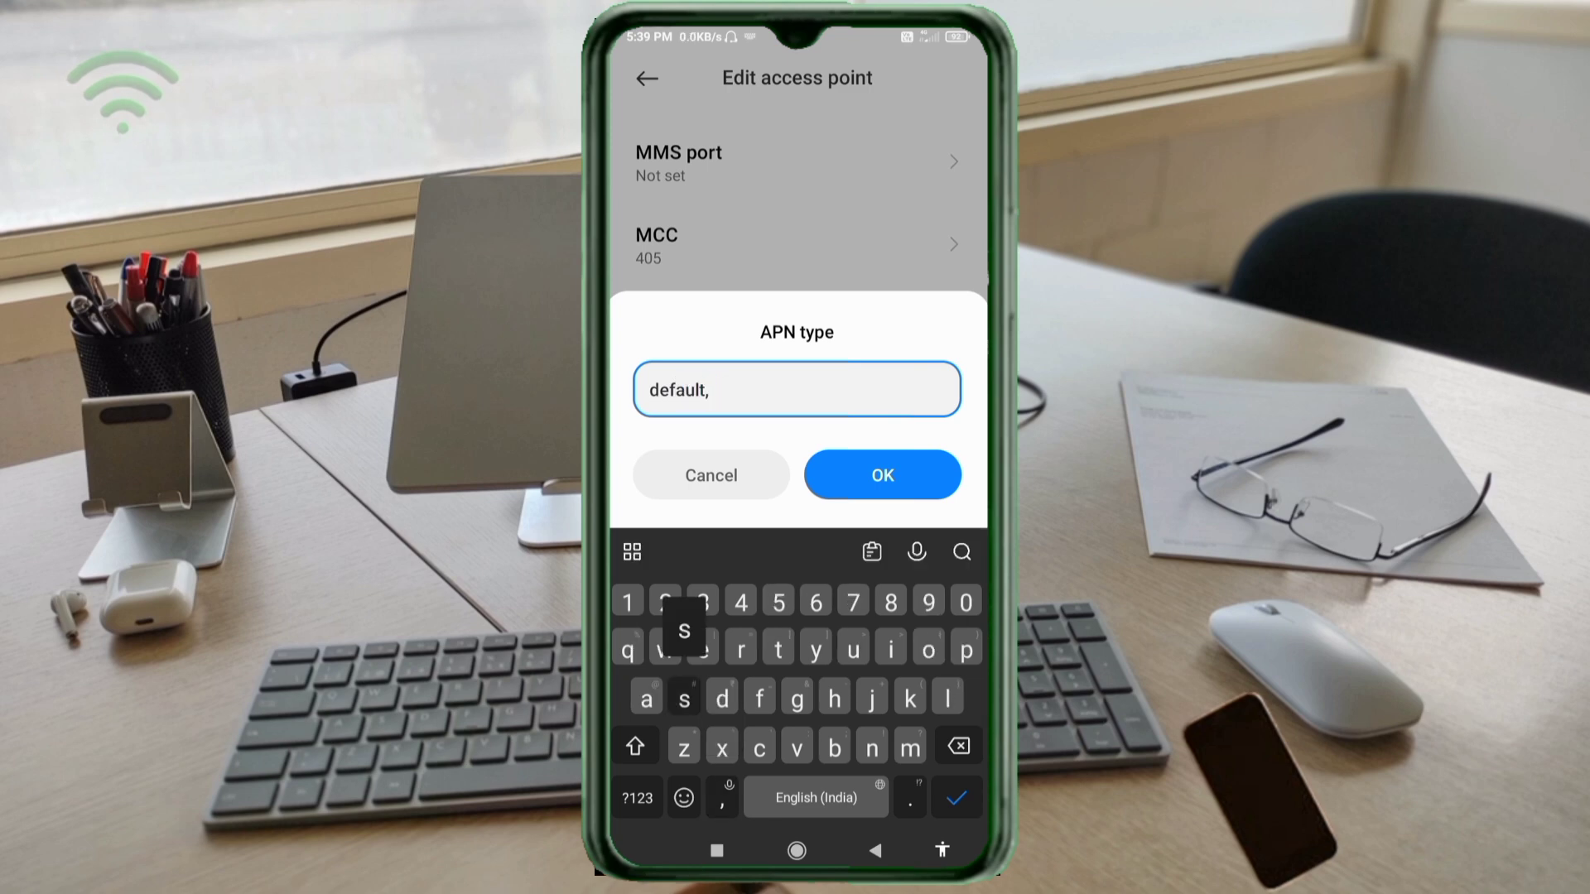
{"action": "type", "text": "upl"}
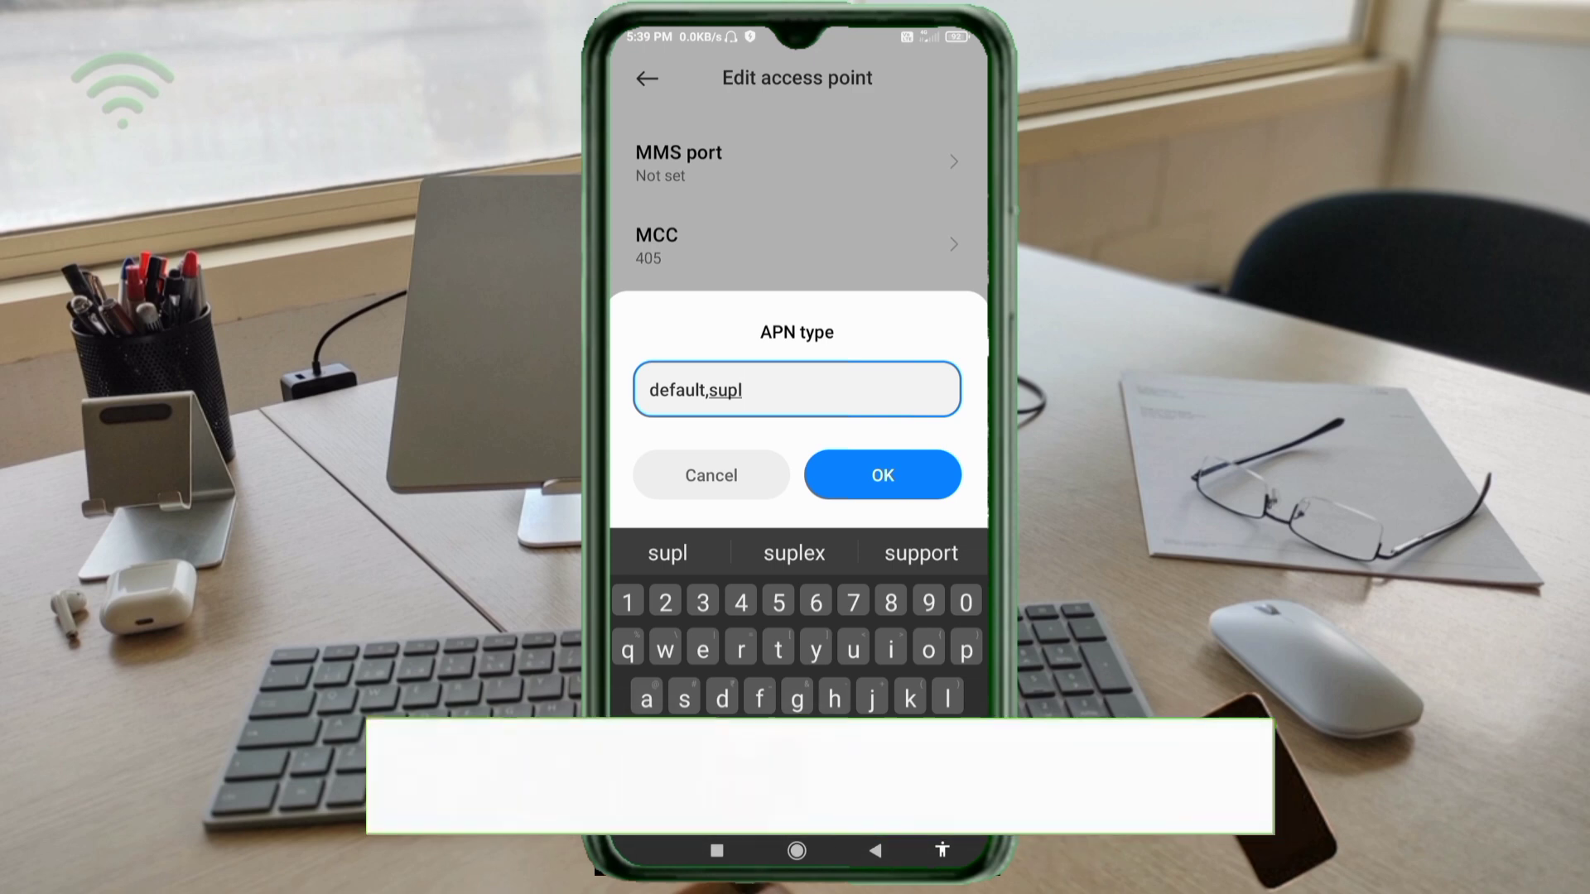
{"action": "left_click", "coordinate": [883, 475]}
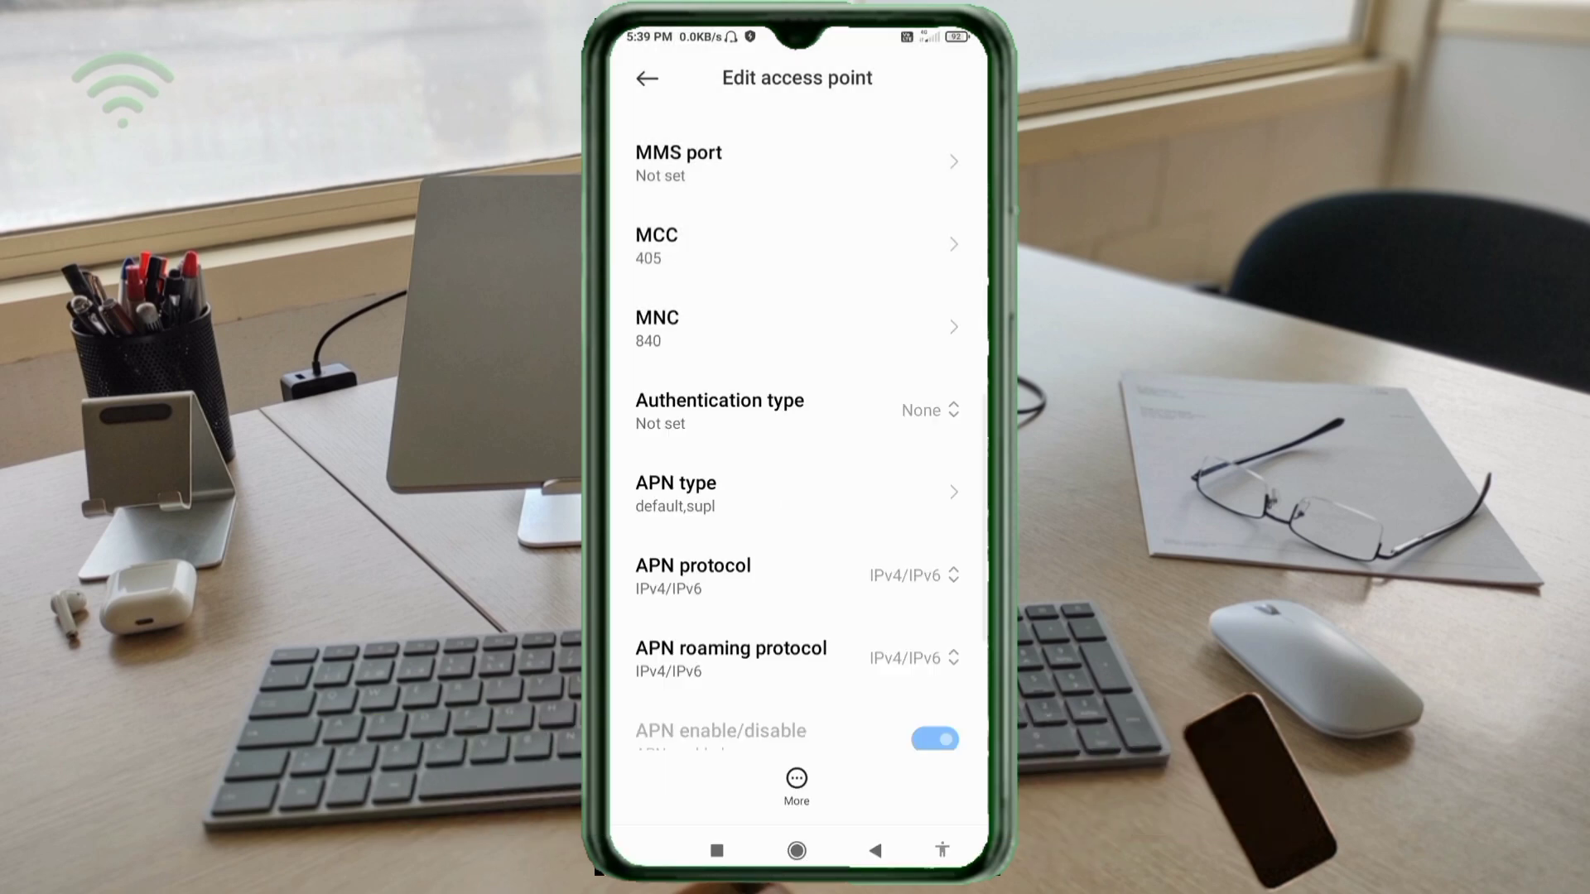
{"action": "scroll", "coordinate": [798, 430], "scroll_direction": "down", "scroll_amount": 5}
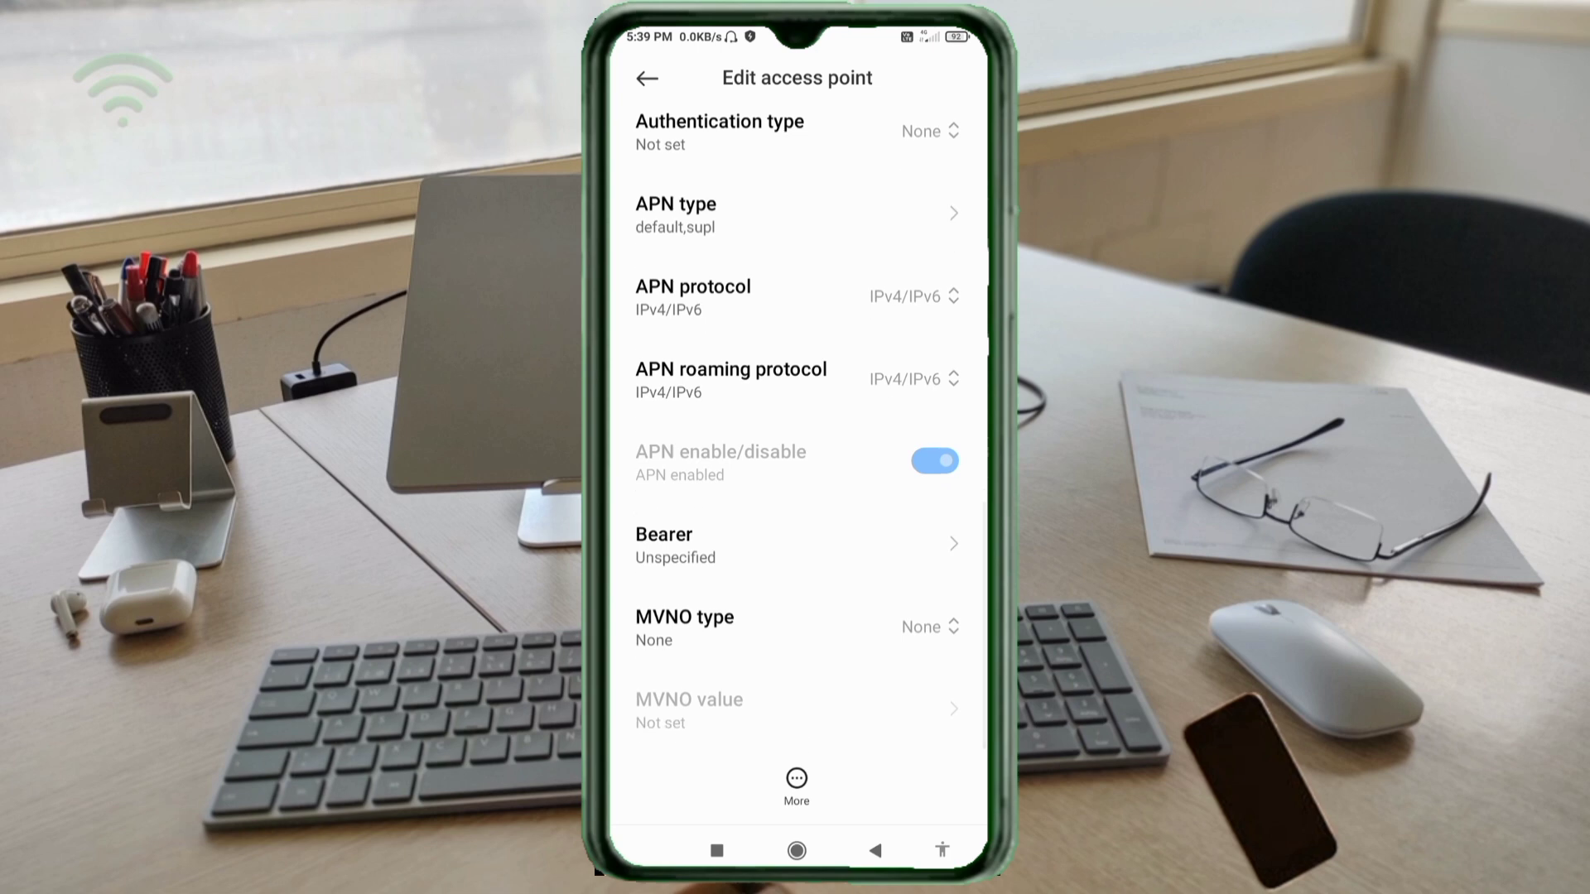
{"action": "left_click", "coordinate": [798, 296]}
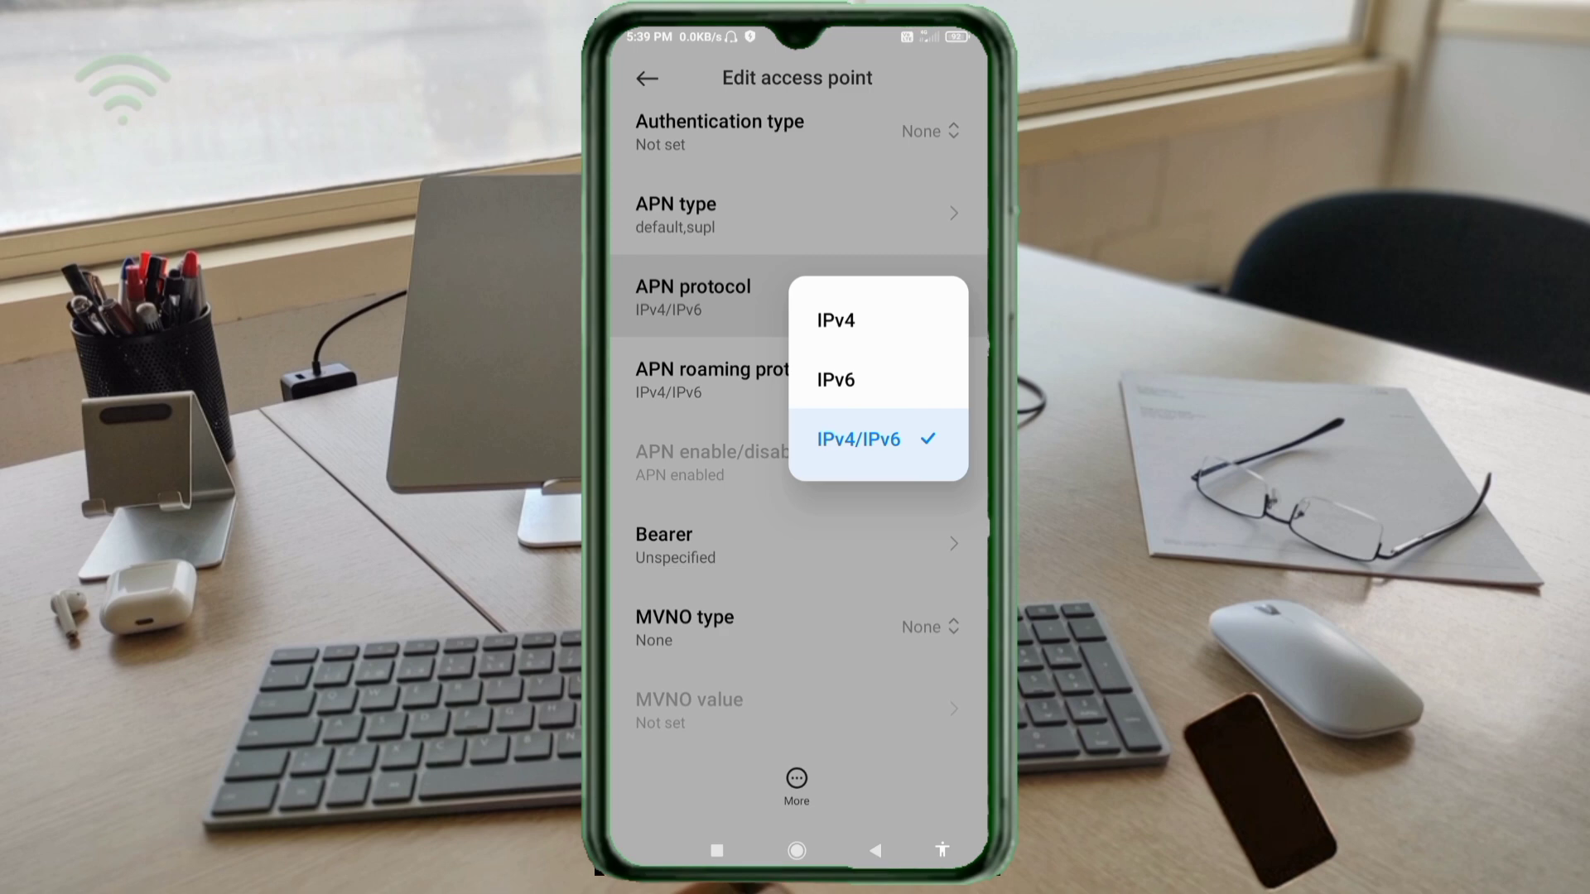
{"action": "left_click", "coordinate": [859, 439]}
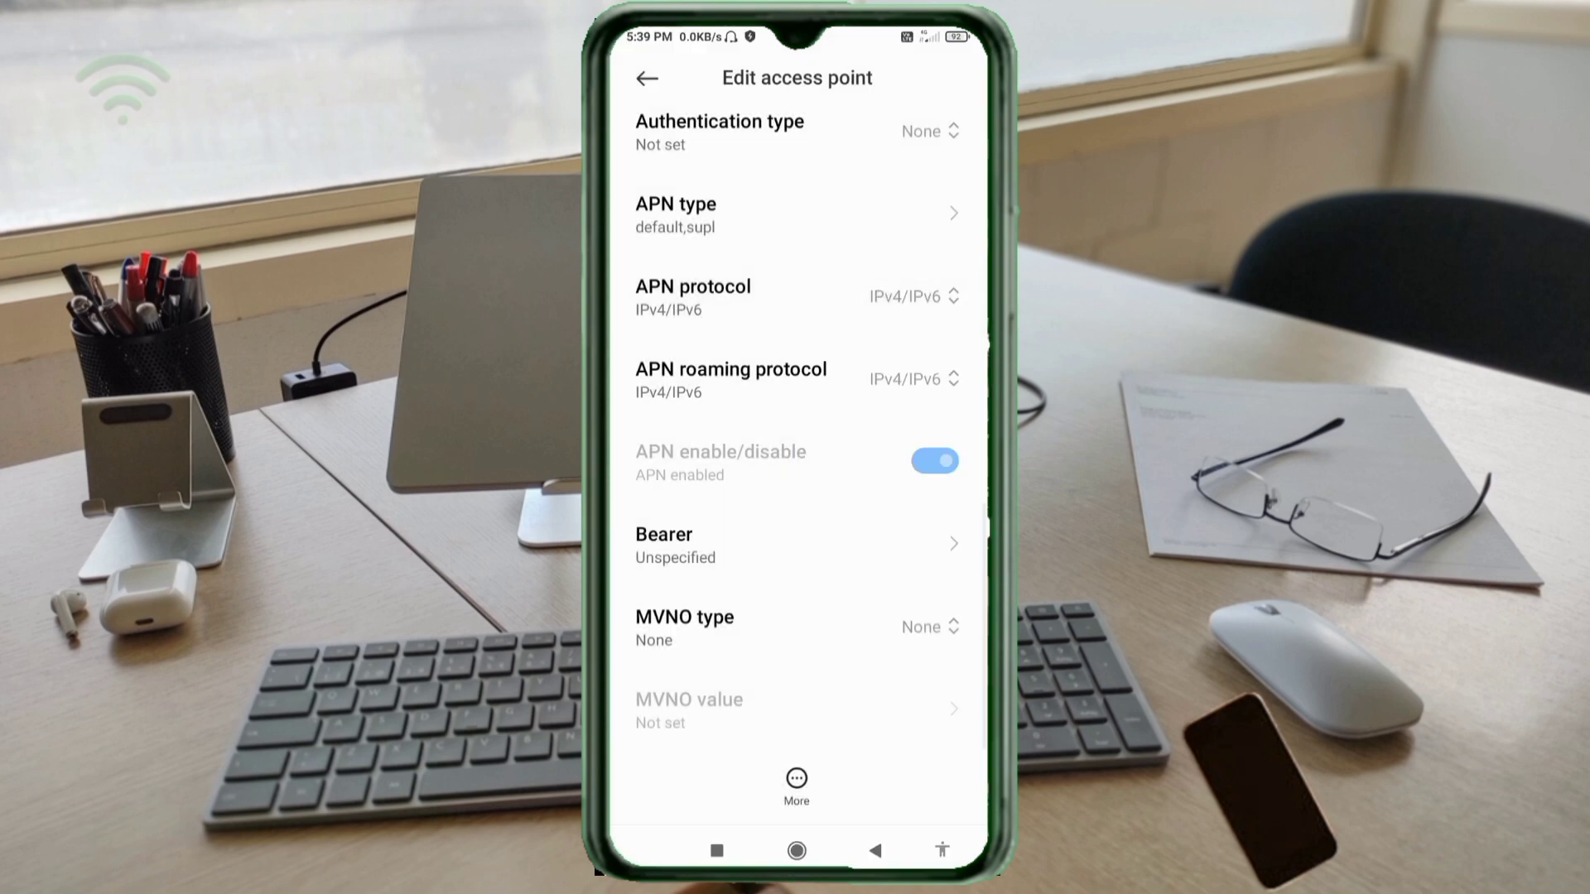
{"action": "left_click", "coordinate": [911, 379]}
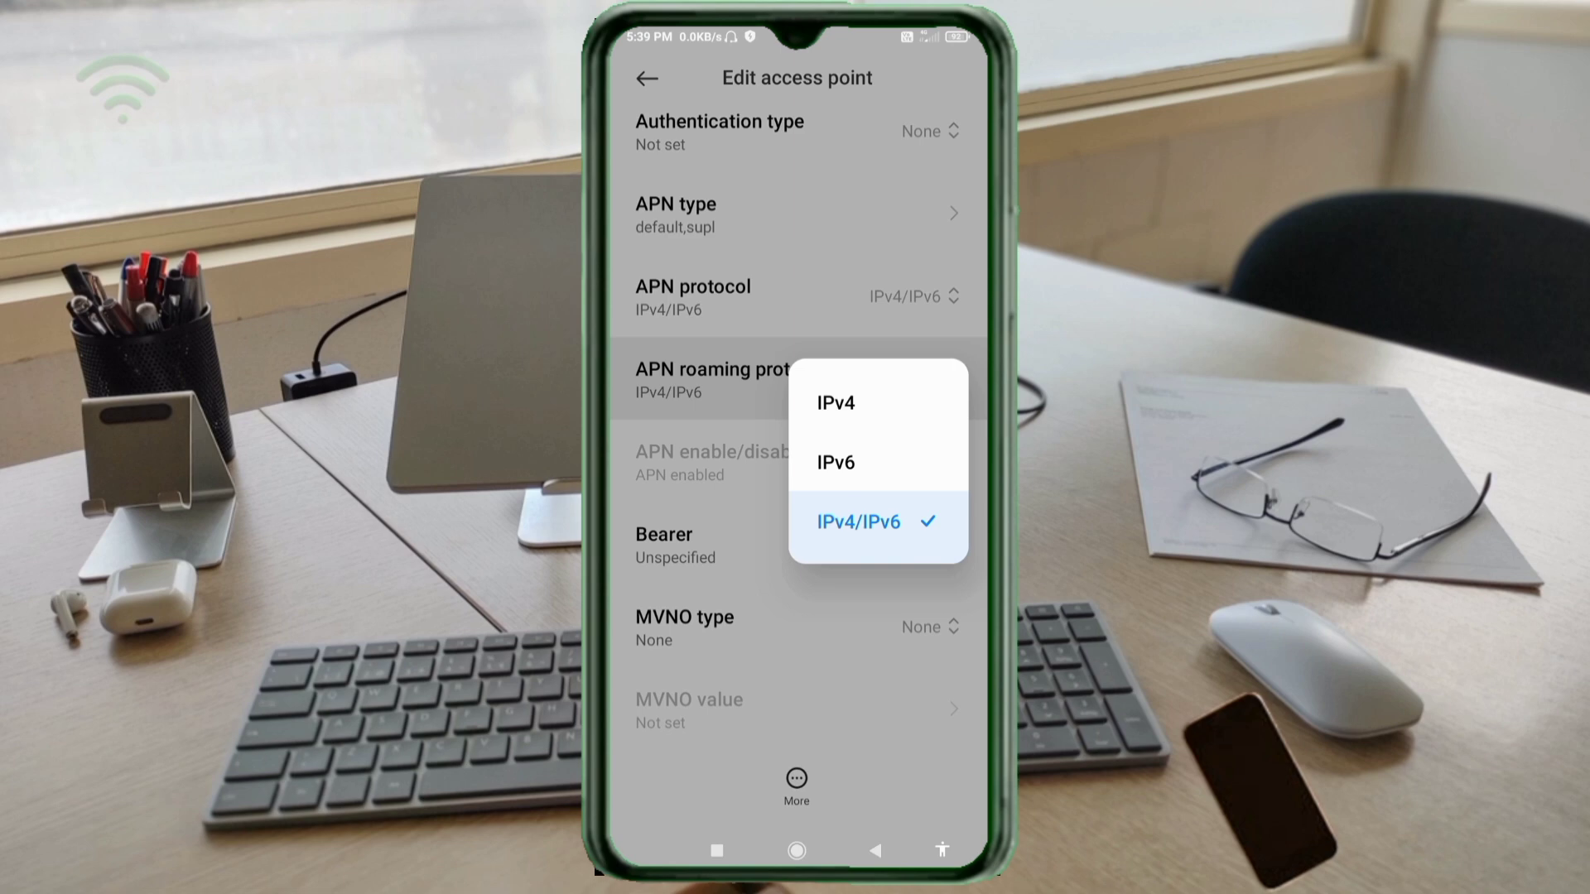
{"action": "left_click", "coordinate": [859, 522]}
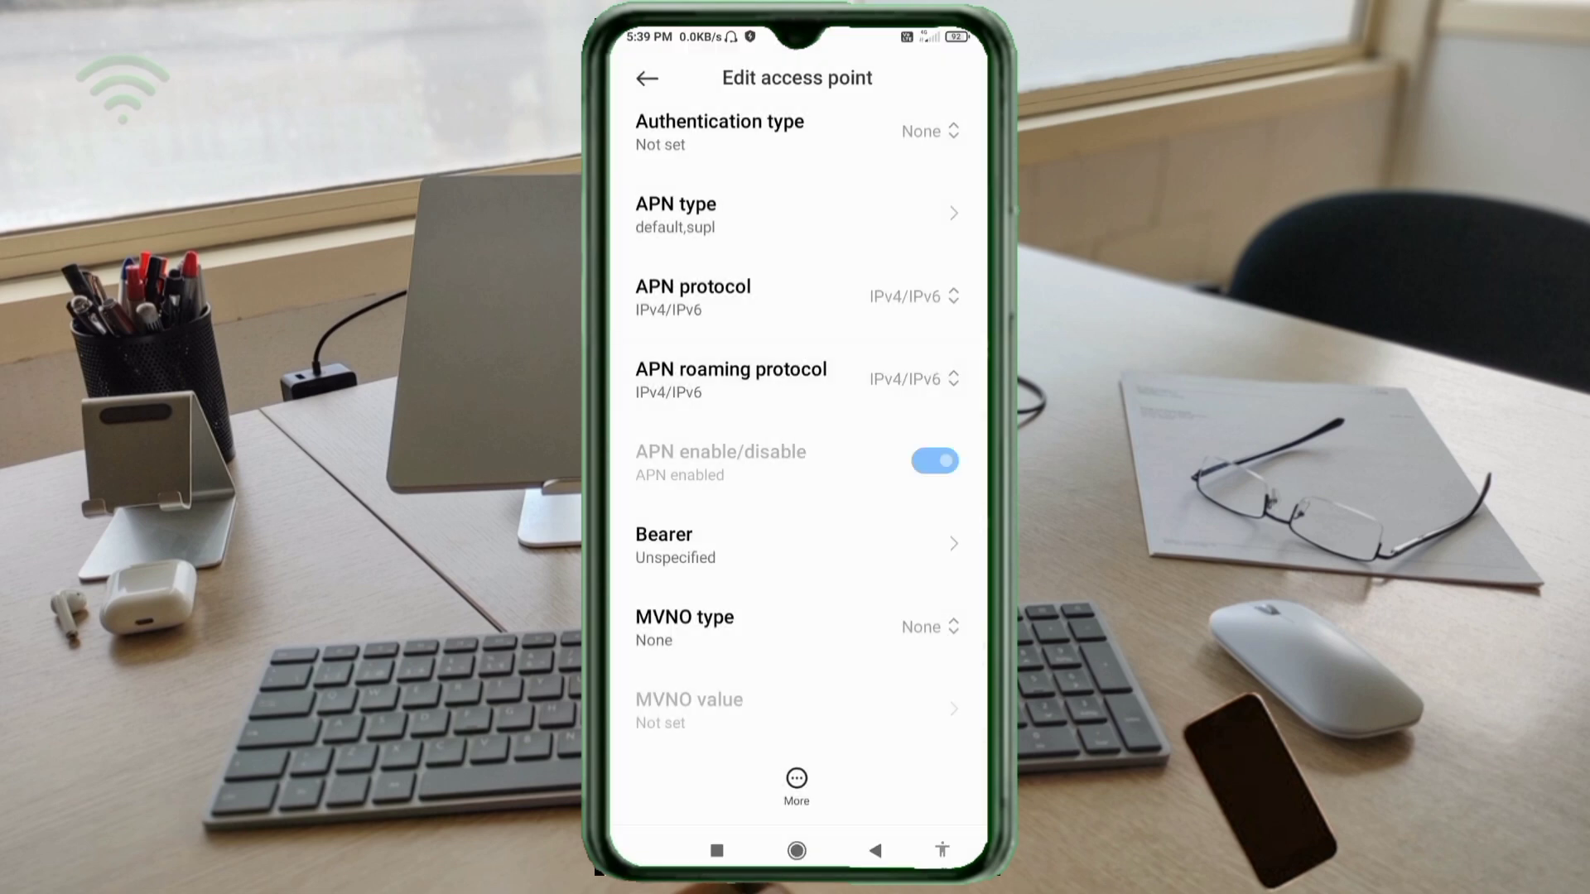
{"action": "left_click", "coordinate": [795, 545]}
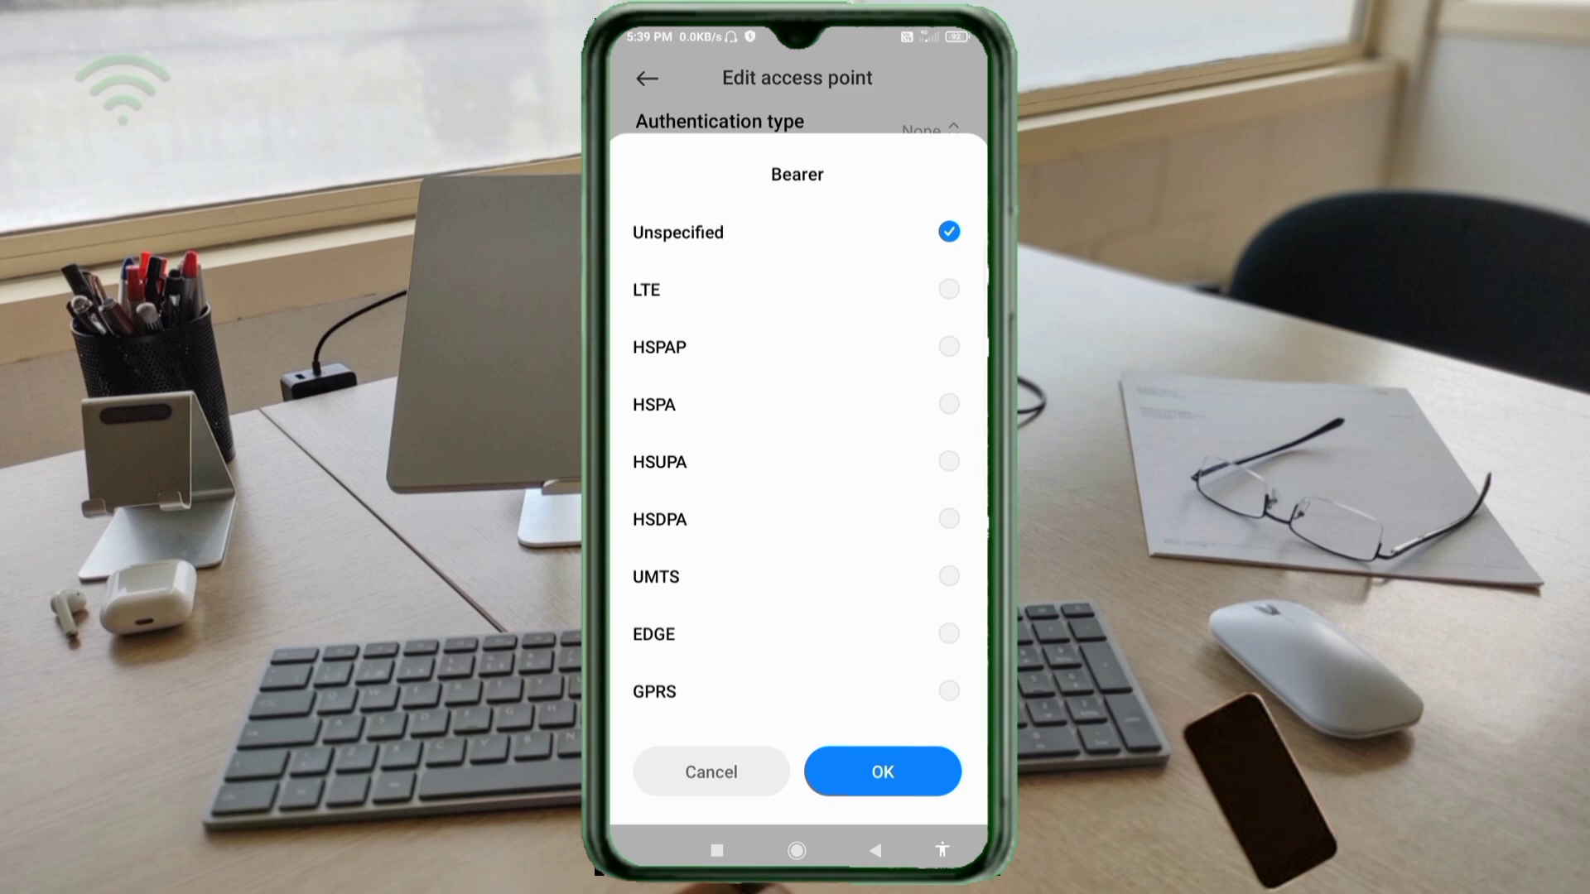
{"action": "left_click", "coordinate": [745, 232]}
{"action": "left_click", "coordinate": [882, 772]}
{"action": "scroll", "coordinate": [798, 456], "scroll_direction": "up", "scroll_amount": 10}
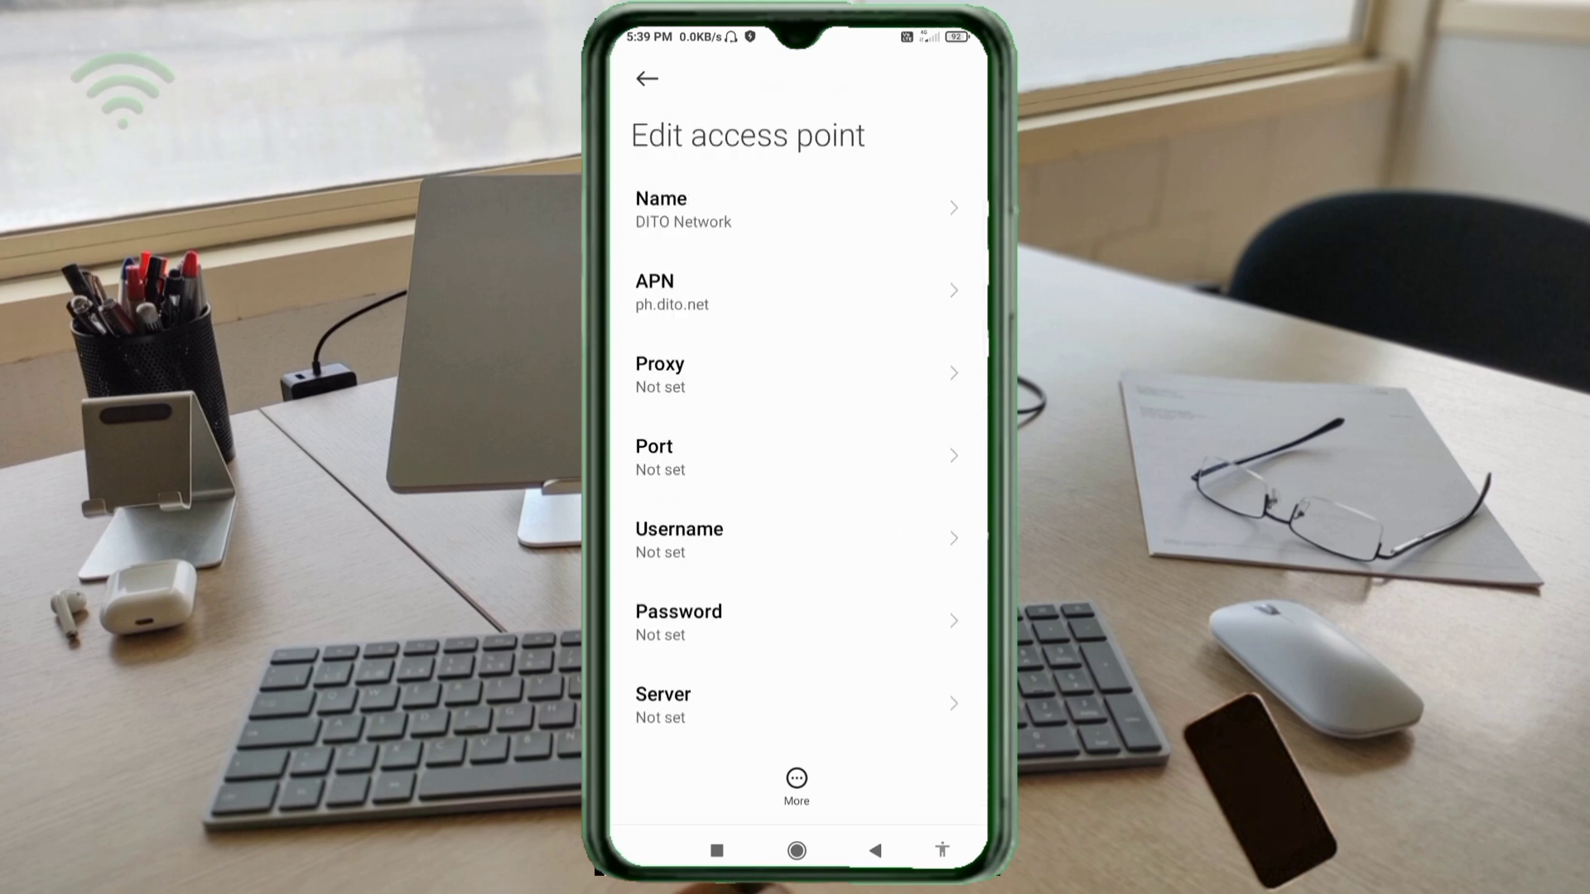
- Save the DITO Network access point, select it in the APN list, and go Home
{"action": "left_click", "coordinate": [796, 782]}
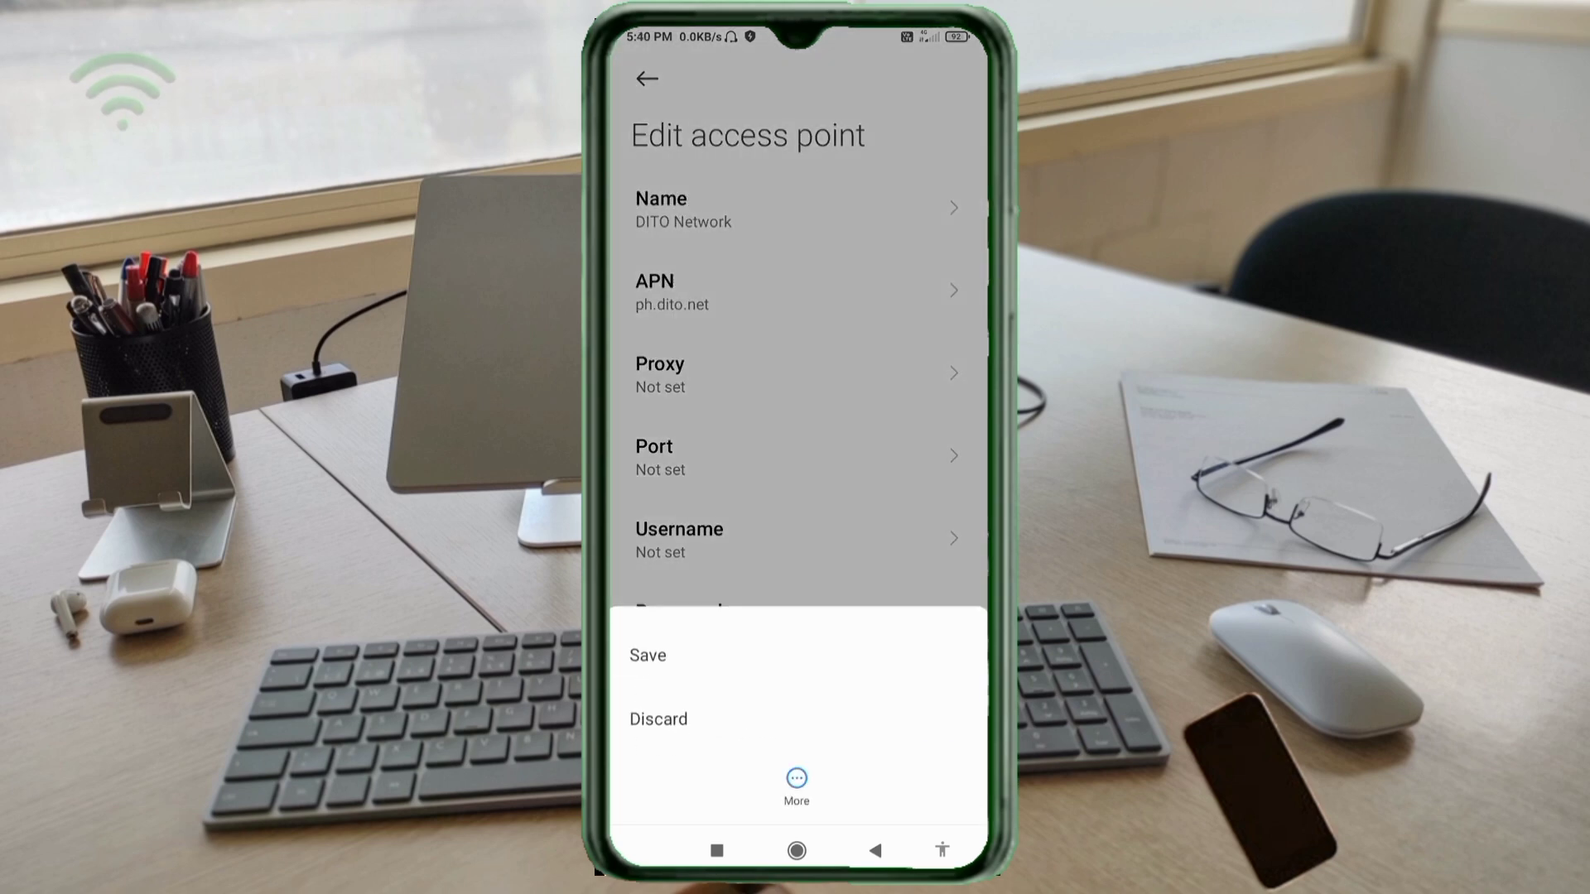
{"action": "left_click", "coordinate": [648, 654]}
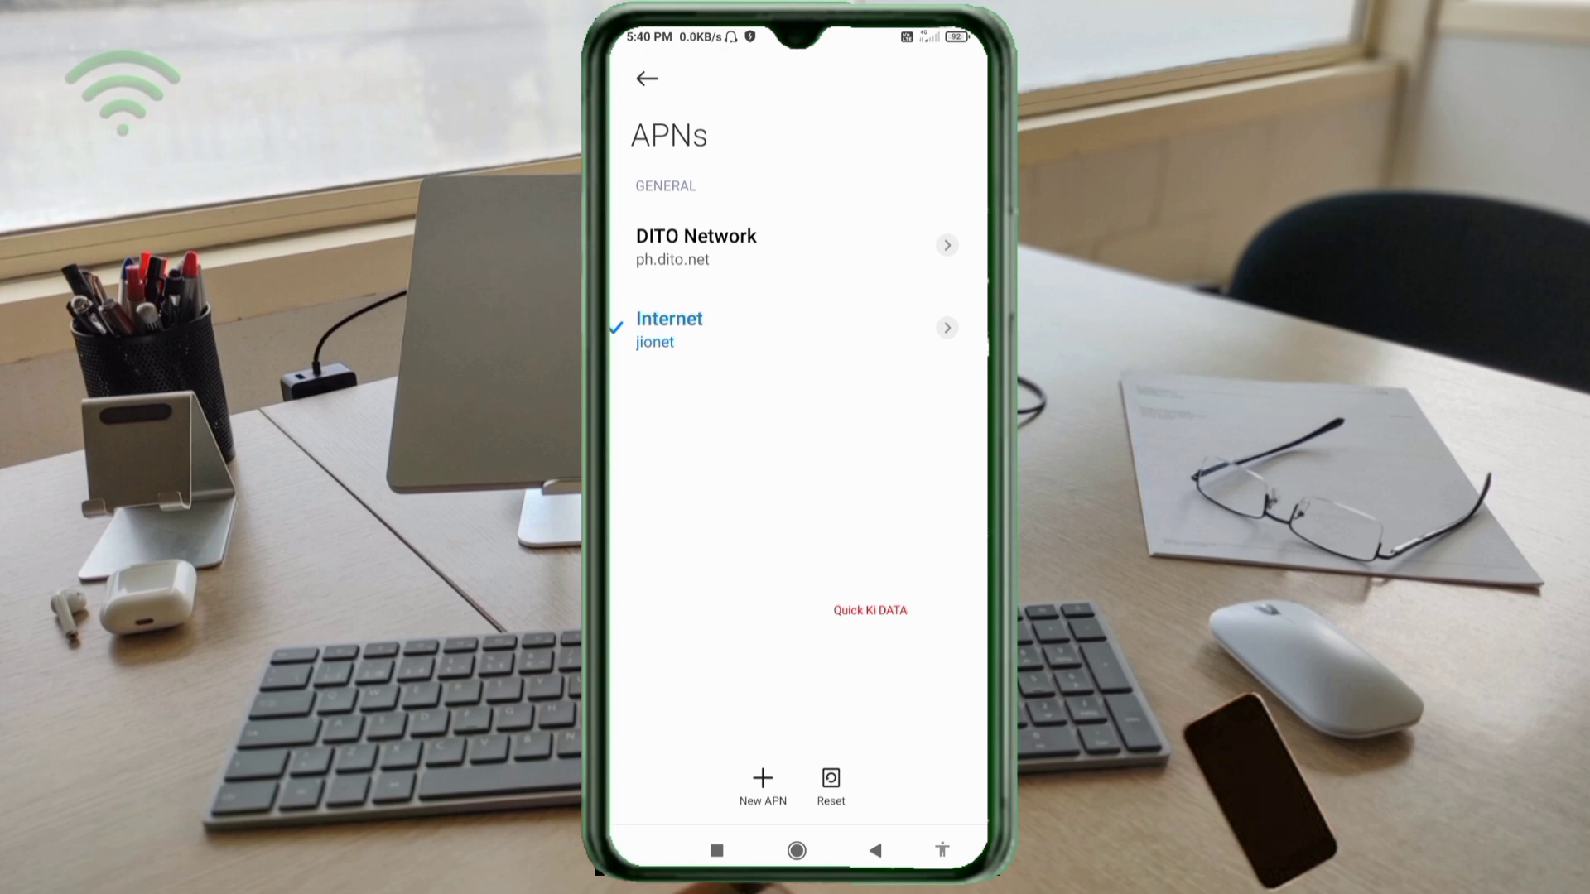
{"action": "left_click", "coordinate": [695, 246]}
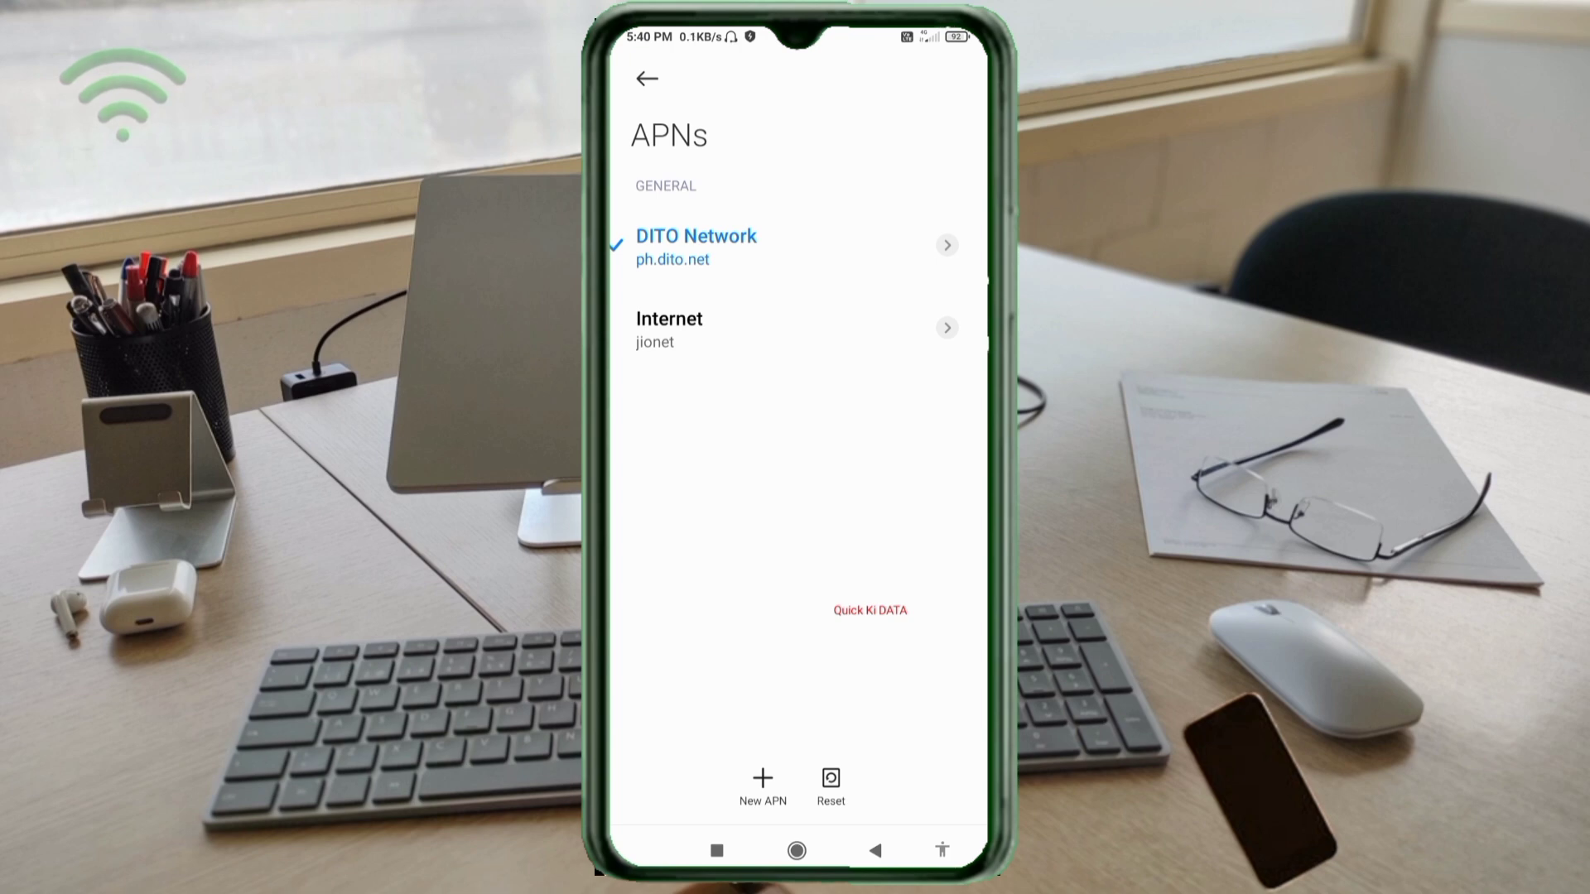
{"action": "left_click", "coordinate": [797, 850]}
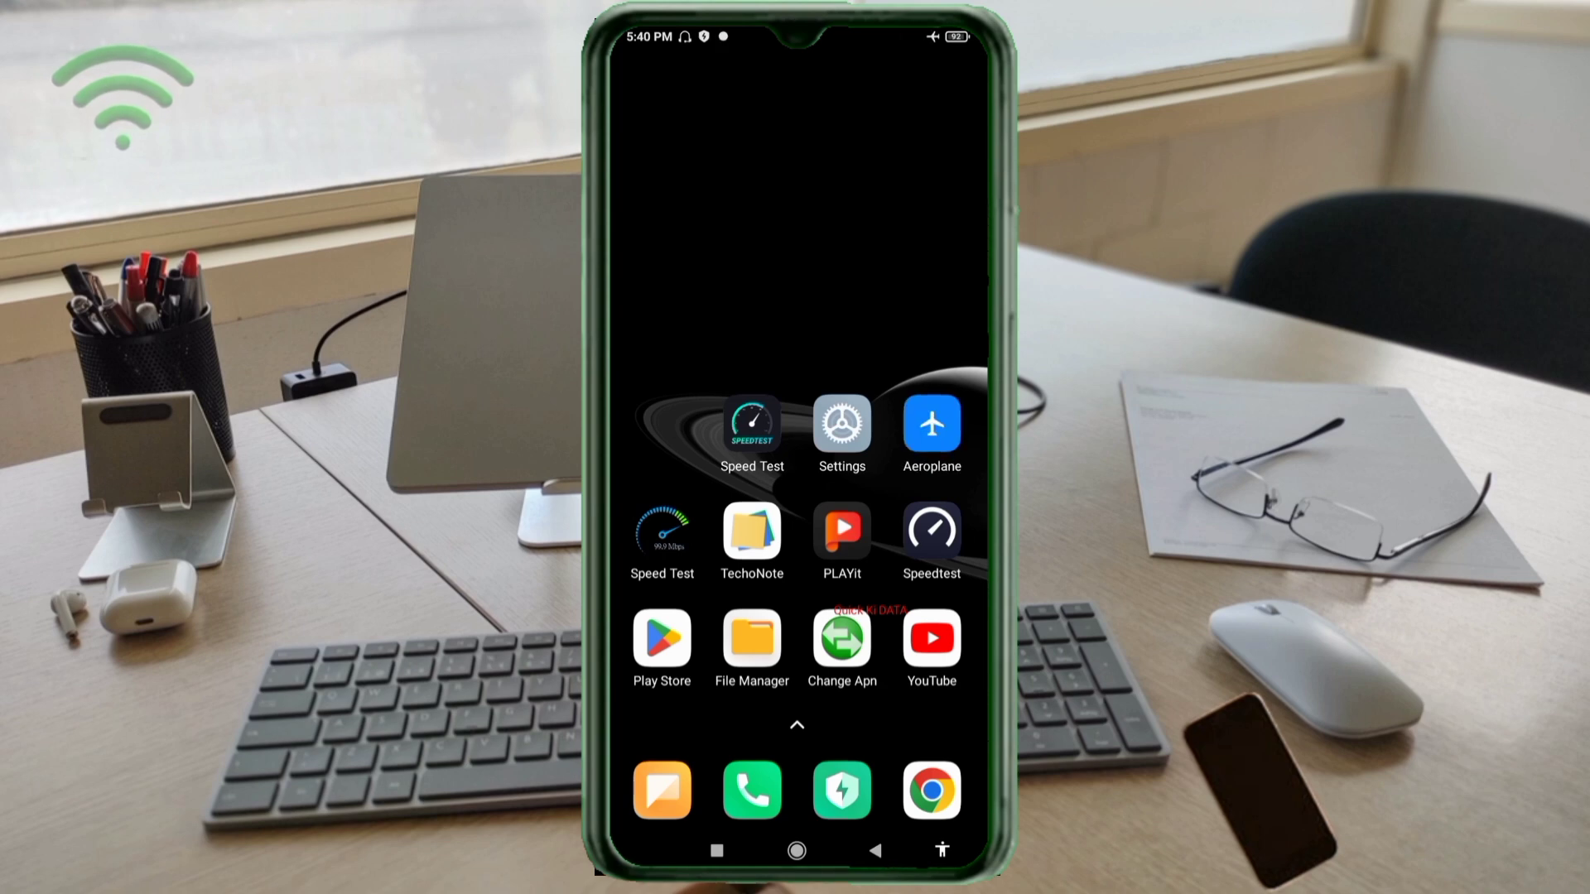
- Turn aeroplane mode off using the home screen shortcut
{"action": "left_click", "coordinate": [931, 423]}
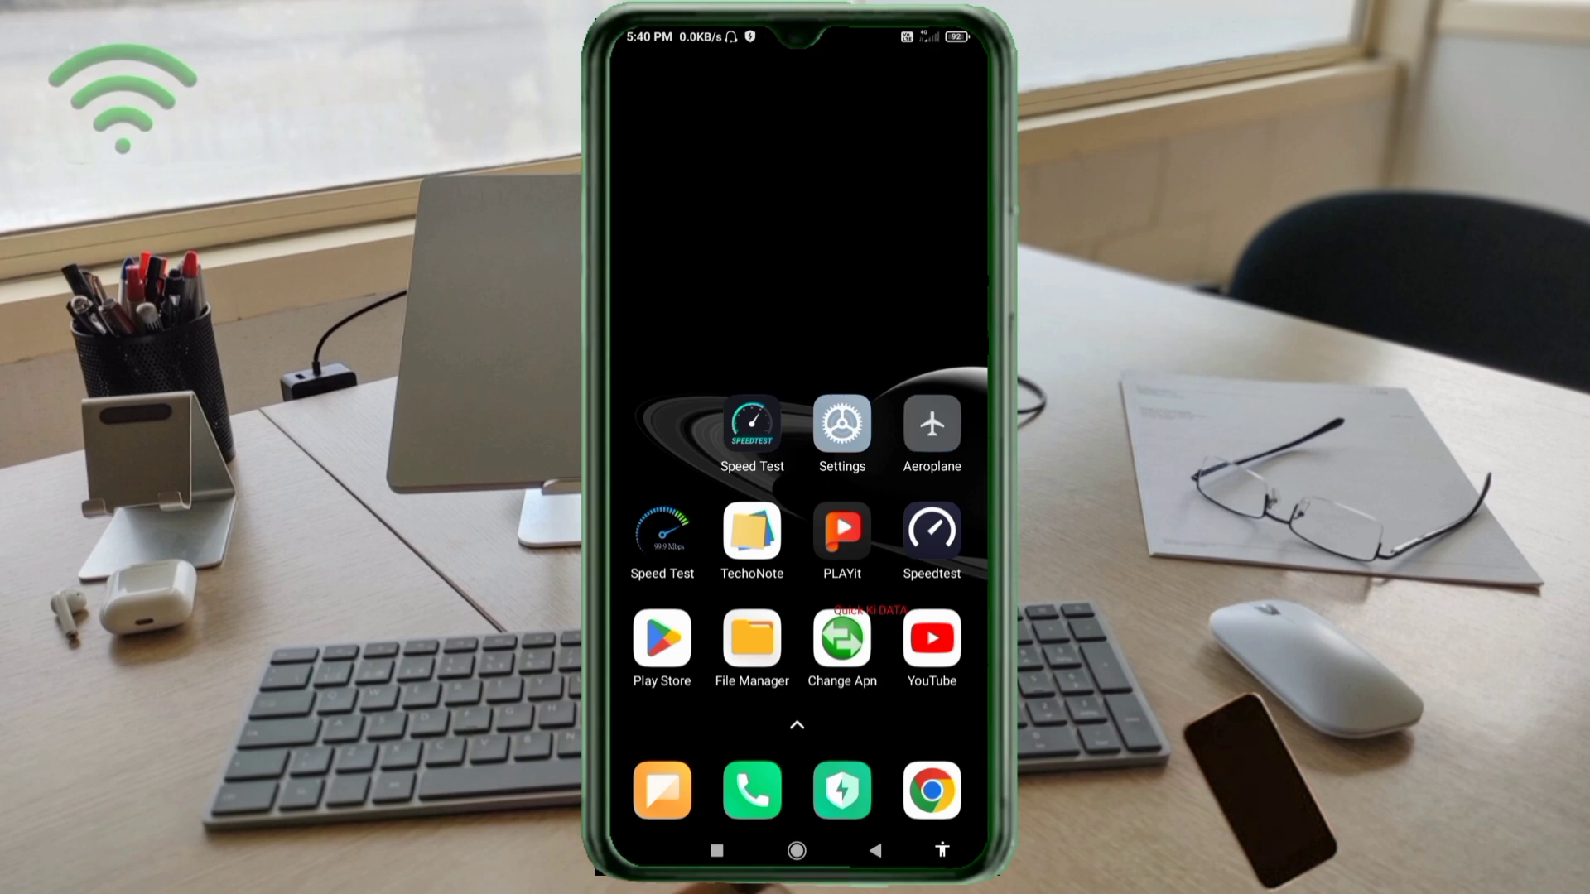
- Launch the Speedtest app and start a speed test with GO
{"action": "left_click", "coordinate": [931, 530]}
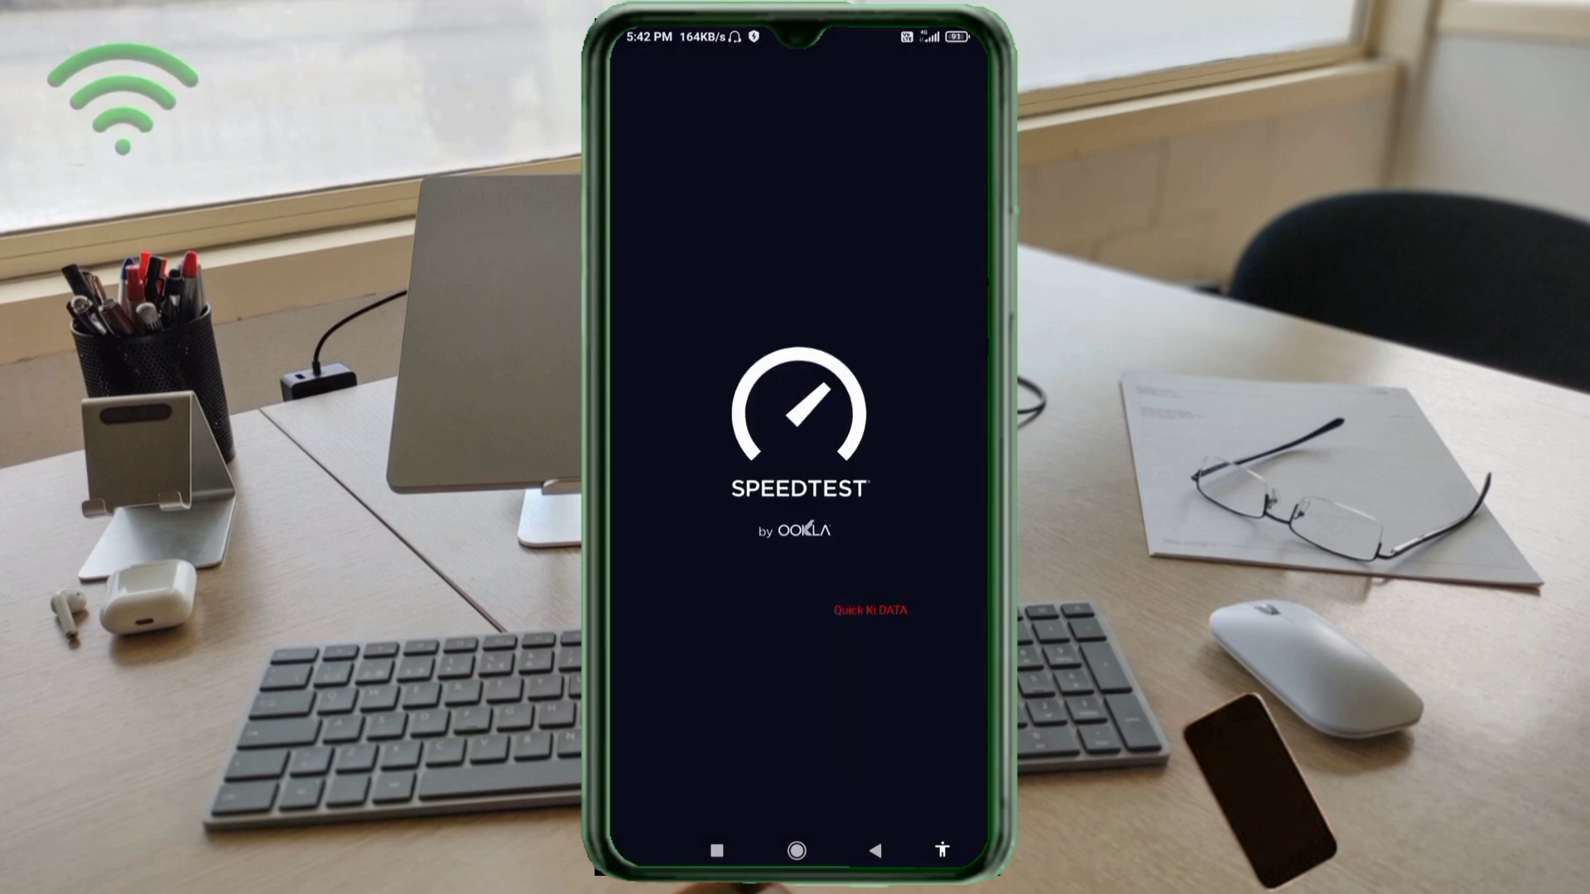
{"action": "left_click", "coordinate": [796, 338]}
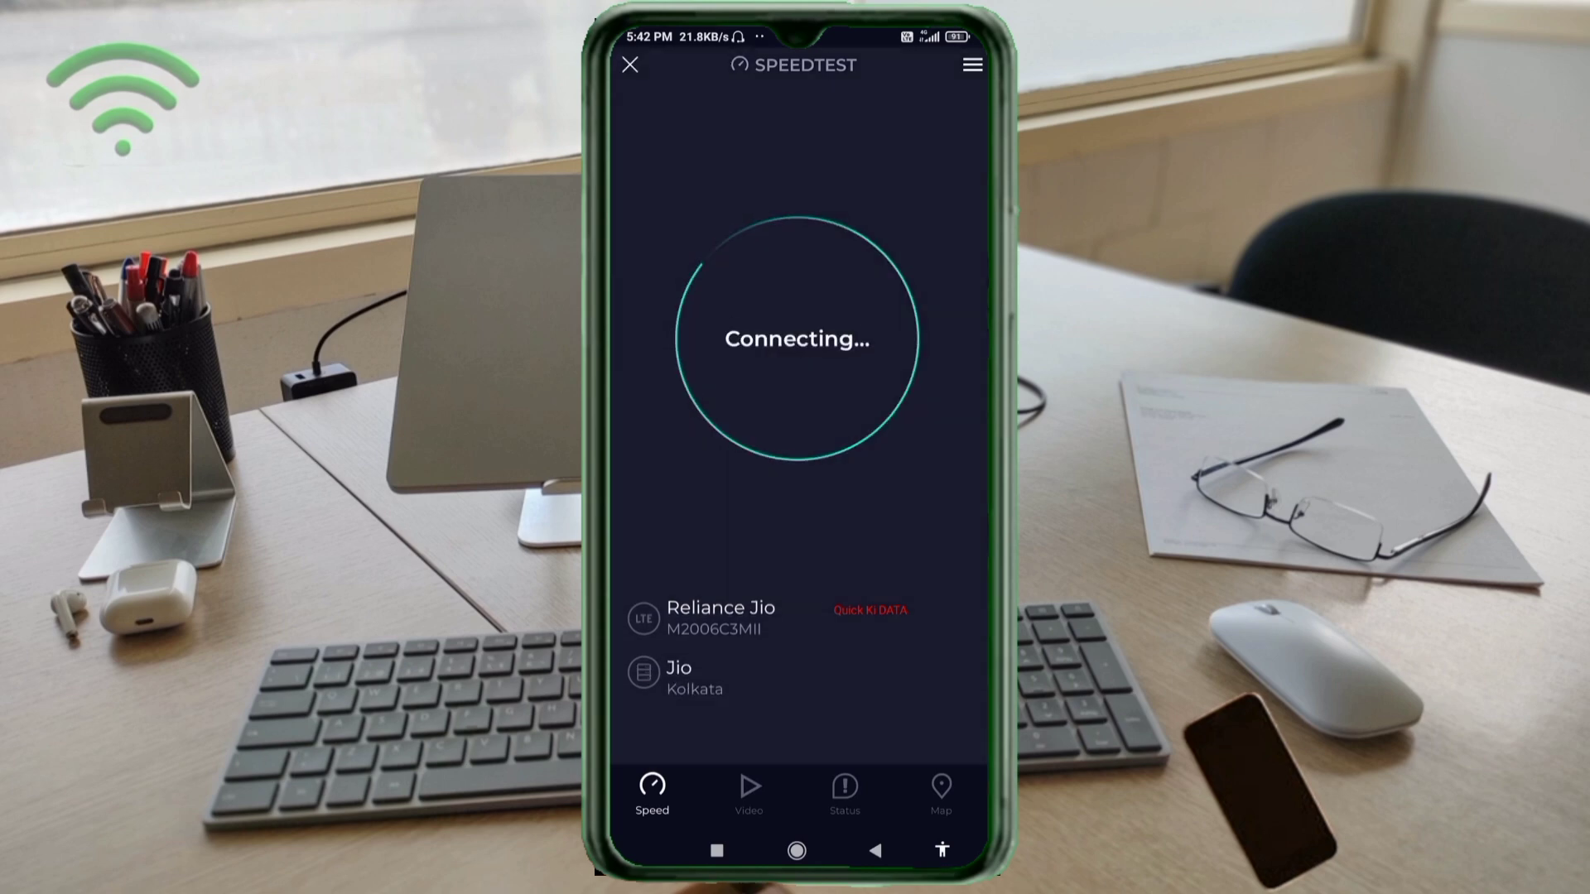